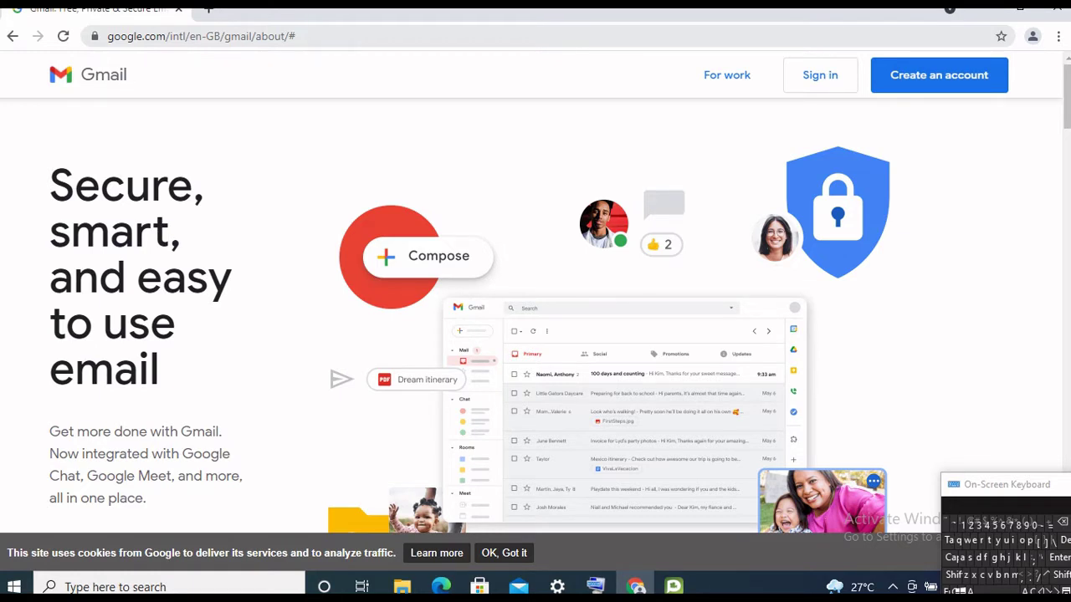
# Replace the current page address with accounts.google.com and load the site.
pyautogui.click(201, 36)
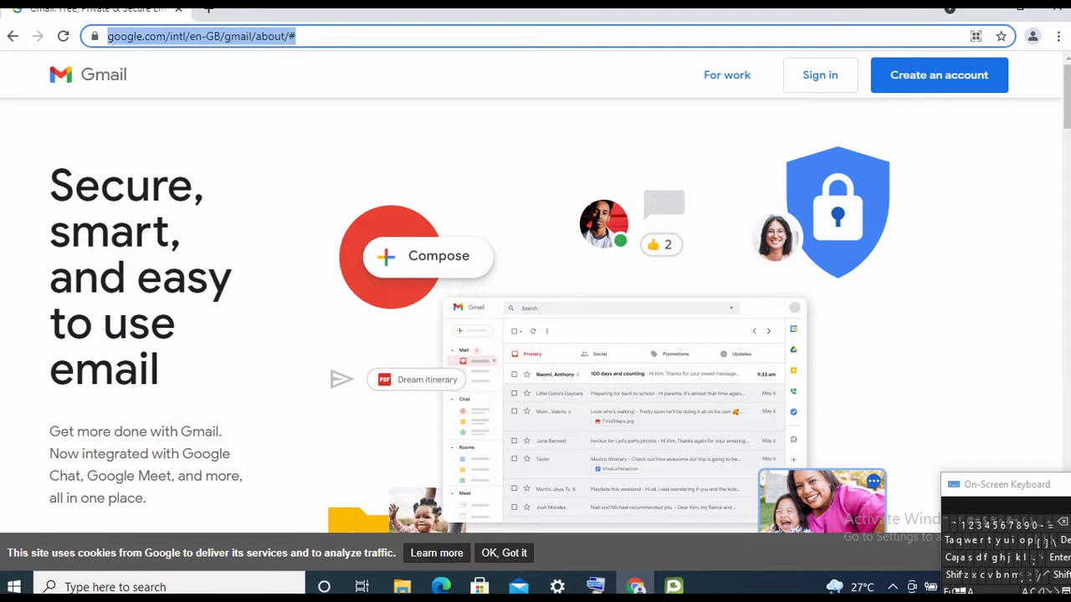
pyautogui.click(359, 36)
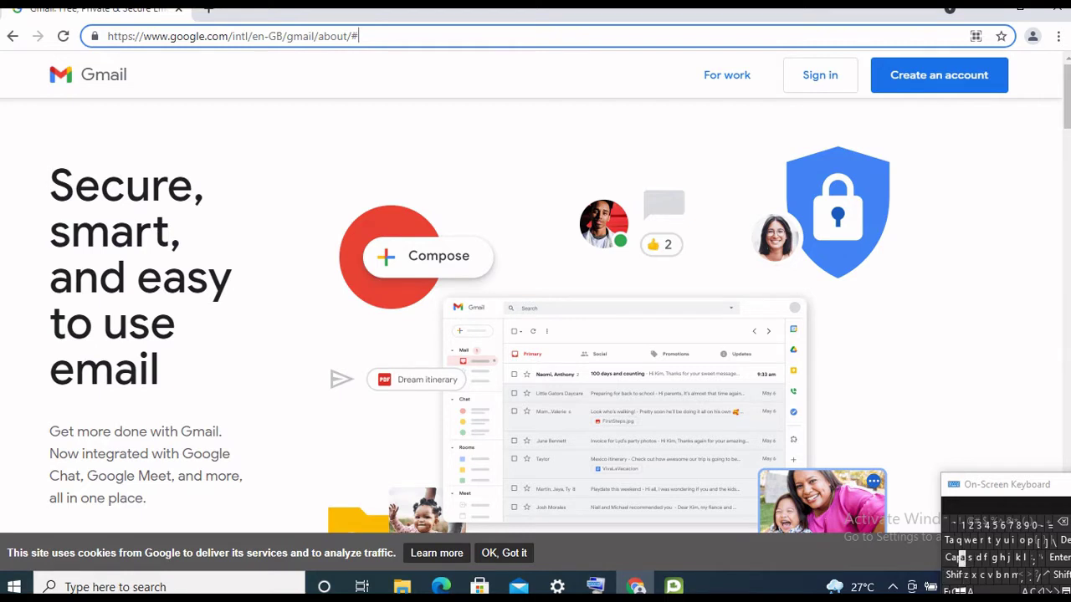
pyautogui.click(961, 557)
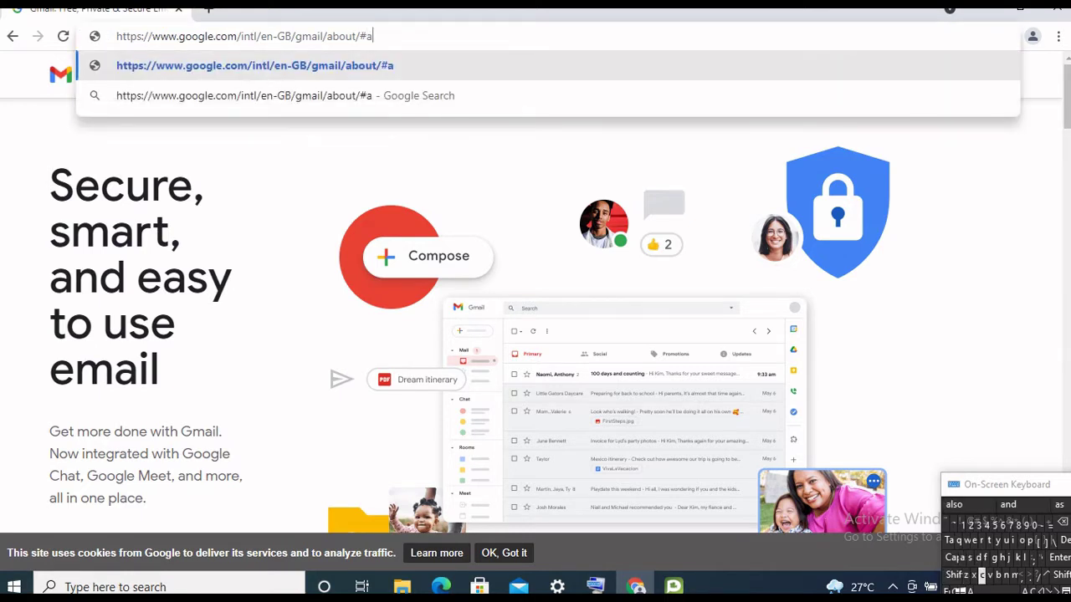
pyautogui.click(975, 575)
pyautogui.click(975, 576)
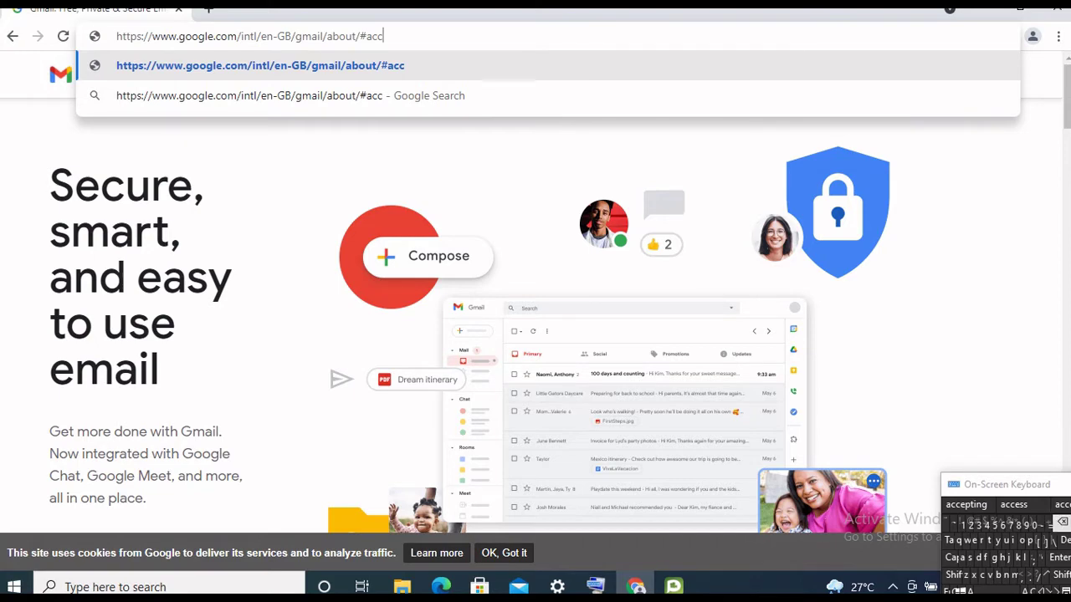
pyautogui.press('BackSpace')
pyautogui.press('BackSpace')
pyautogui.press('BackSpace')
pyautogui.press('BackSpace')
pyautogui.press('BackSpace')
pyautogui.press('BackSpace')
pyautogui.press('BackSpace')
pyautogui.press('BackSpace')
pyautogui.press('BackSpace')
pyautogui.press('BackSpace')
pyautogui.press('BackSpace')
pyautogui.press('BackSpace')
pyautogui.press('BackSpace')
pyautogui.press('BackSpace')
pyautogui.press('BackSpace')
pyautogui.press('BackSpace')
pyautogui.press('BackSpace')
pyautogui.press('BackSpace')
pyautogui.press('BackSpace')
pyautogui.press('BackSpace')
pyautogui.press('BackSpace')
pyautogui.press('BackSpace')
pyautogui.press('BackSpace')
pyautogui.press('BackSpace')
pyautogui.press('BackSpace')
pyautogui.press('BackSpace')
pyautogui.press('BackSpace')
pyautogui.press('BackSpace')
pyautogui.press('BackSpace')
pyautogui.press('BackSpace')
pyautogui.press('BackSpace')
pyautogui.press('BackSpace')
pyautogui.press('BackSpace')
pyautogui.press('BackSpace')
pyautogui.press('BackSpace')
pyautogui.press('BackSpace')
pyautogui.press('BackSpace')
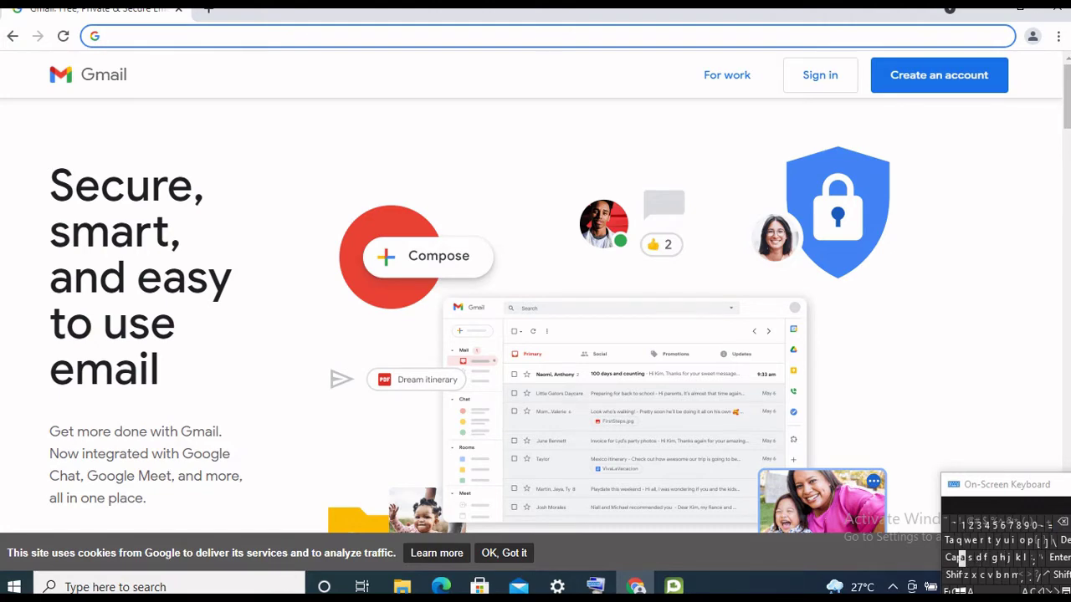
pyautogui.click(968, 557)
pyautogui.click(982, 575)
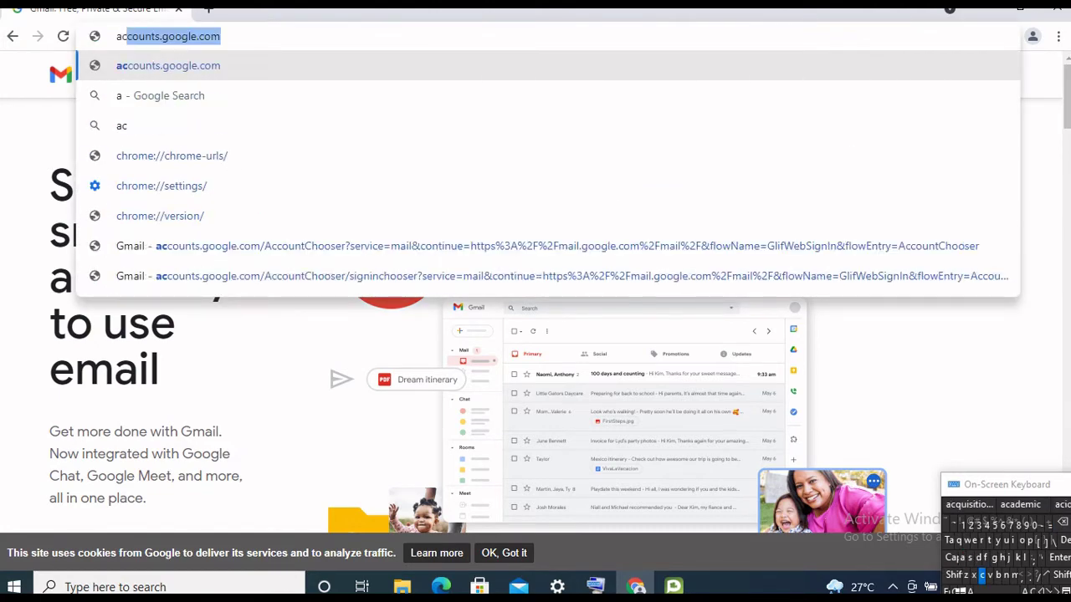
pyautogui.click(982, 575)
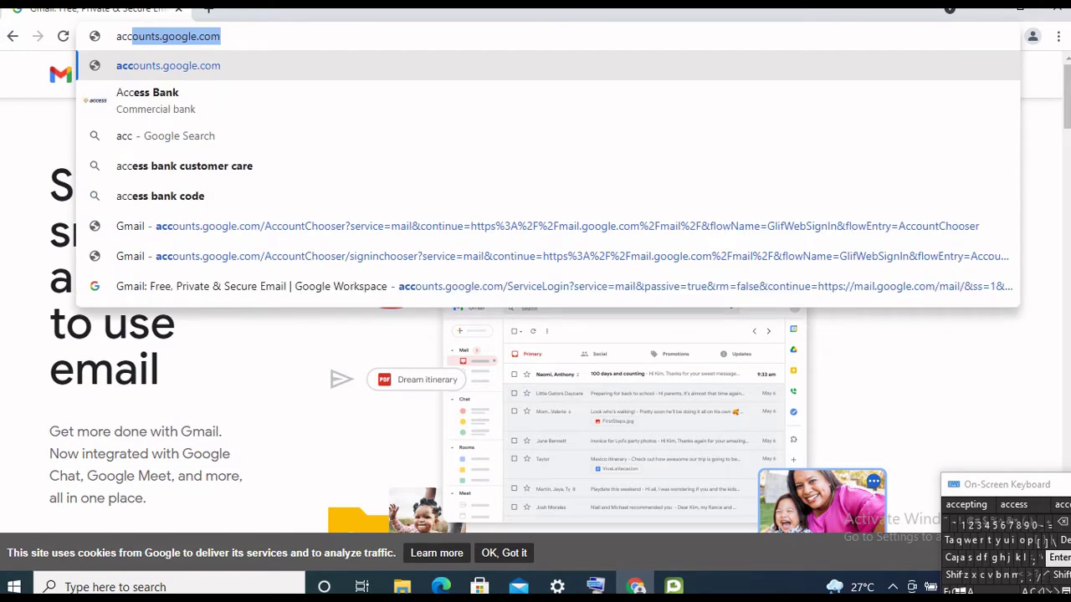
pyautogui.click(1058, 557)
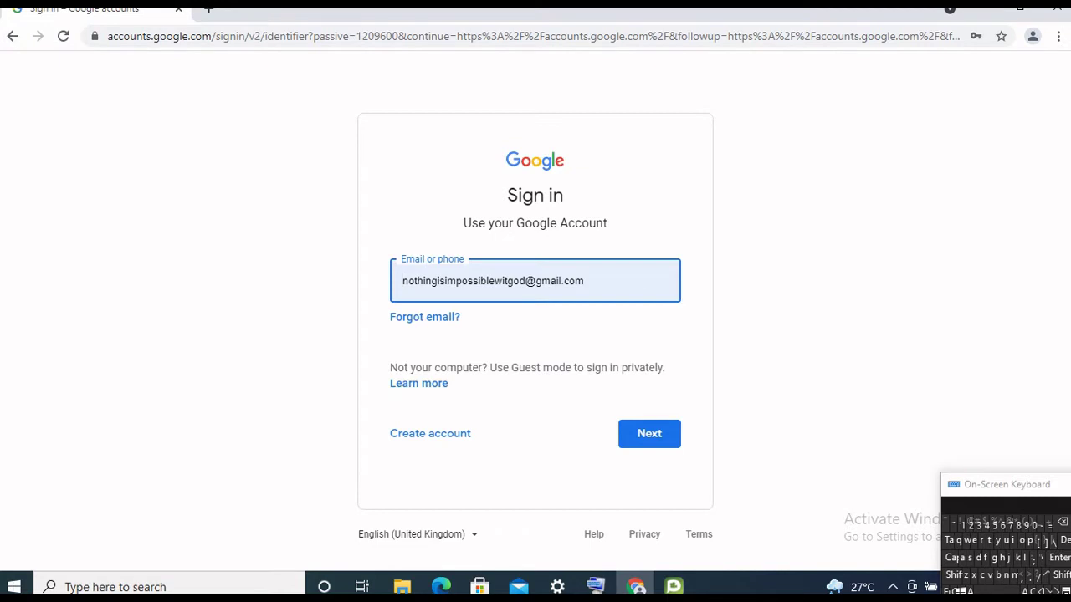
# Clear the prefilled e-mail address from the Google sign-in form.
pyautogui.moveTo(602, 280); pyautogui.dragTo(402, 280)
pyautogui.click(626, 281)
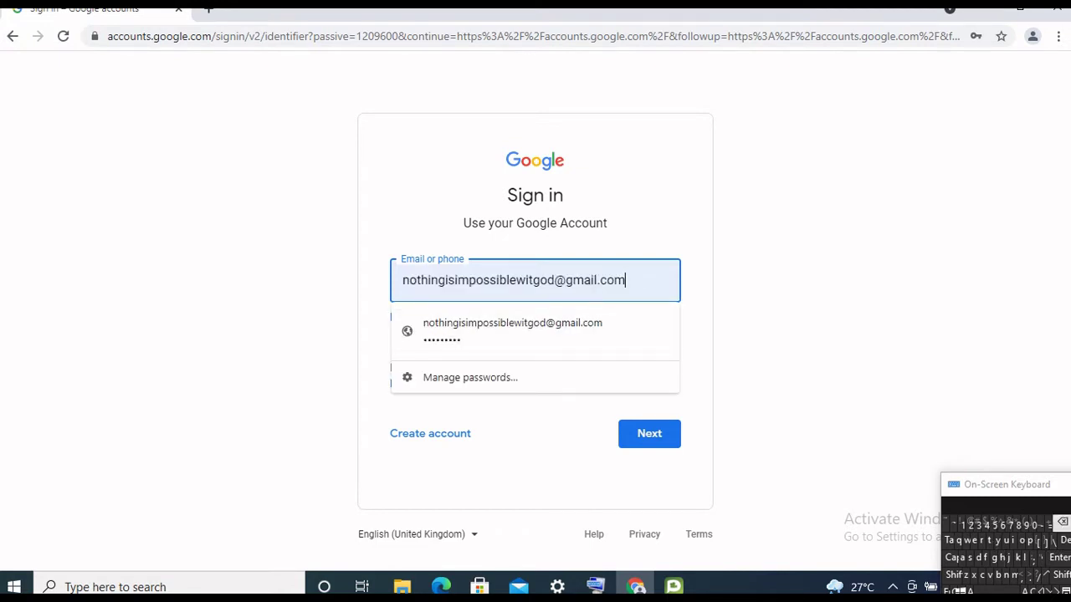
pyautogui.press('BackSpace')
pyautogui.press('BackSpace')
pyautogui.press('BackSpace')
pyautogui.press('BackSpace')
pyautogui.press('BackSpace')
pyautogui.press('BackSpace')
pyautogui.press('BackSpace')
pyautogui.press('BackSpace')
pyautogui.press('BackSpace')
pyautogui.press('BackSpace')
pyautogui.press('BackSpace')
pyautogui.press('BackSpace')
pyautogui.press('BackSpace')
pyautogui.press('BackSpace')
pyautogui.press('BackSpace')
pyautogui.press('BackSpace')
pyautogui.press('BackSpace')
pyautogui.press('BackSpace')
pyautogui.press('BackSpace')
pyautogui.press('BackSpace')
pyautogui.press('BackSpace')
pyautogui.press('BackSpace')
pyautogui.press('BackSpace')
pyautogui.press('BackSpace')
pyautogui.press('BackSpace')
pyautogui.press('BackSpace')
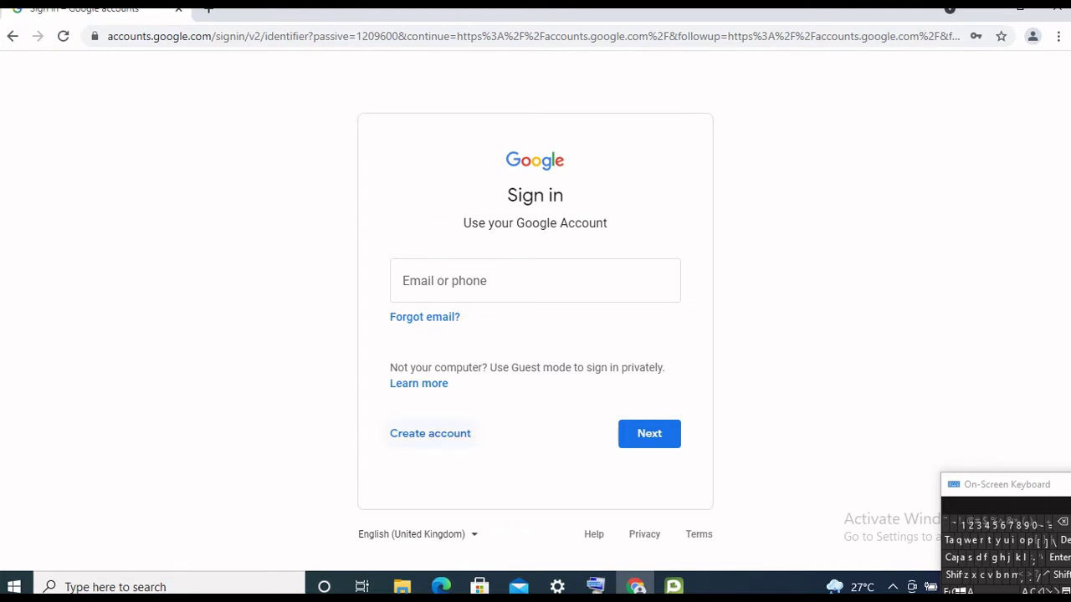
# Start creating a new Google account to manage a business.
pyautogui.click(430, 433)
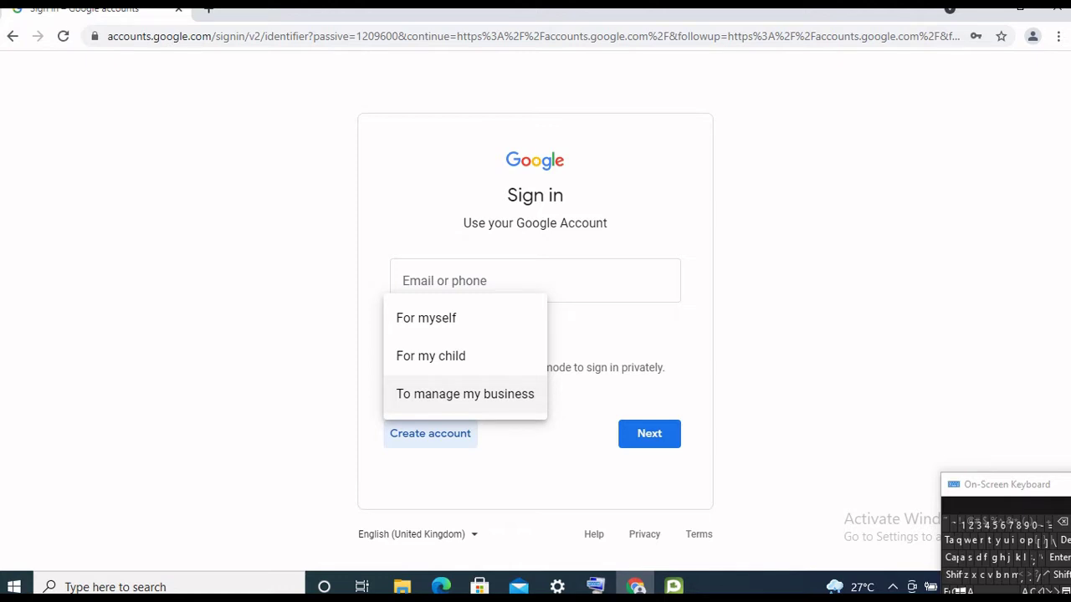
pyautogui.click(465, 394)
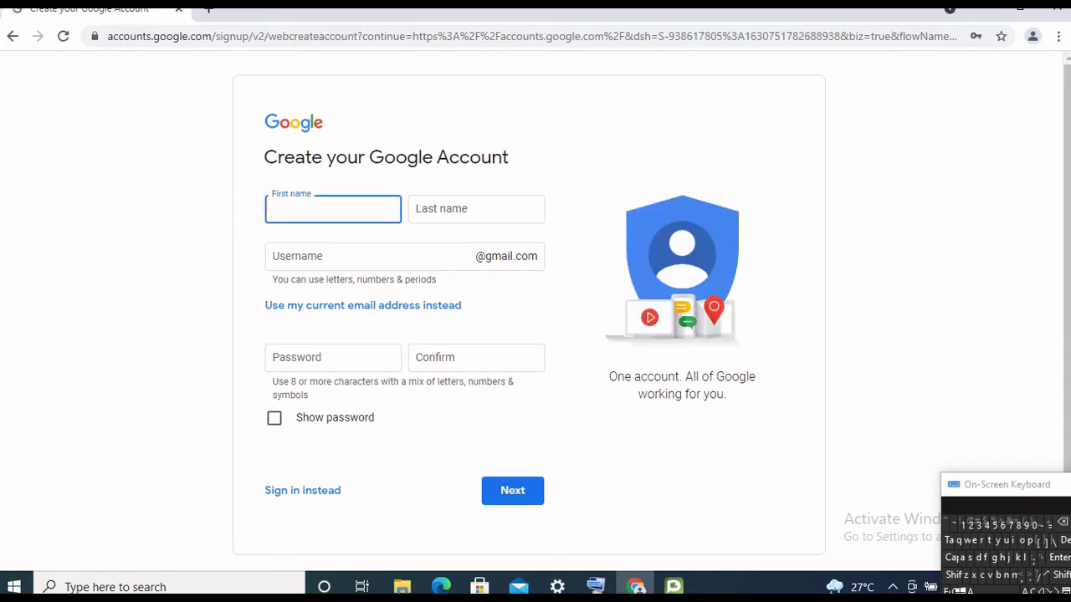
# Enter the account holder's last name, capitalized, in the account creation form.
pyautogui.click(475, 209)
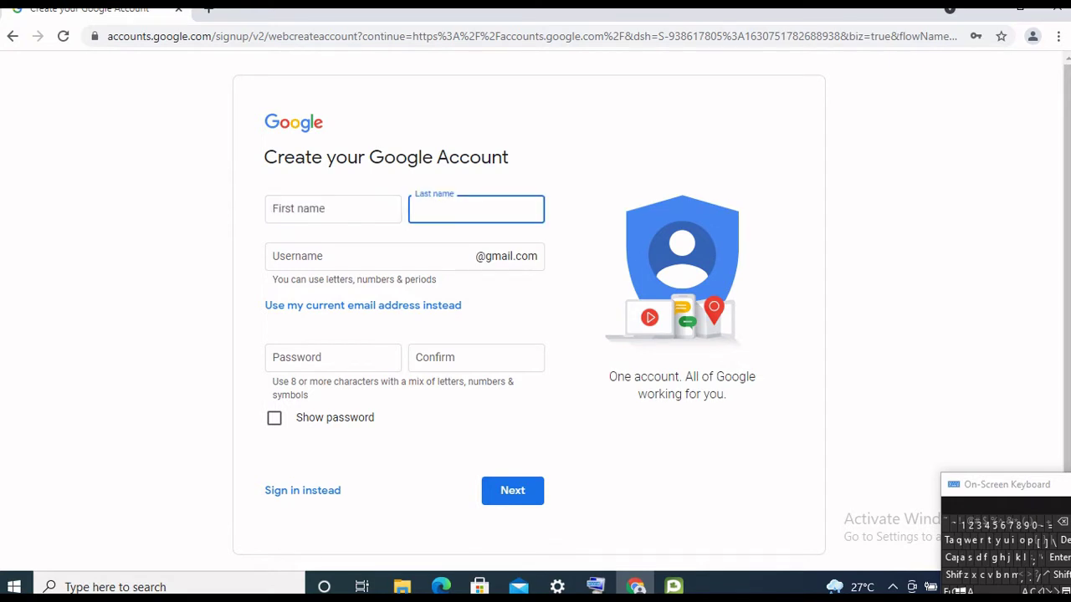
pyautogui.click(333, 209)
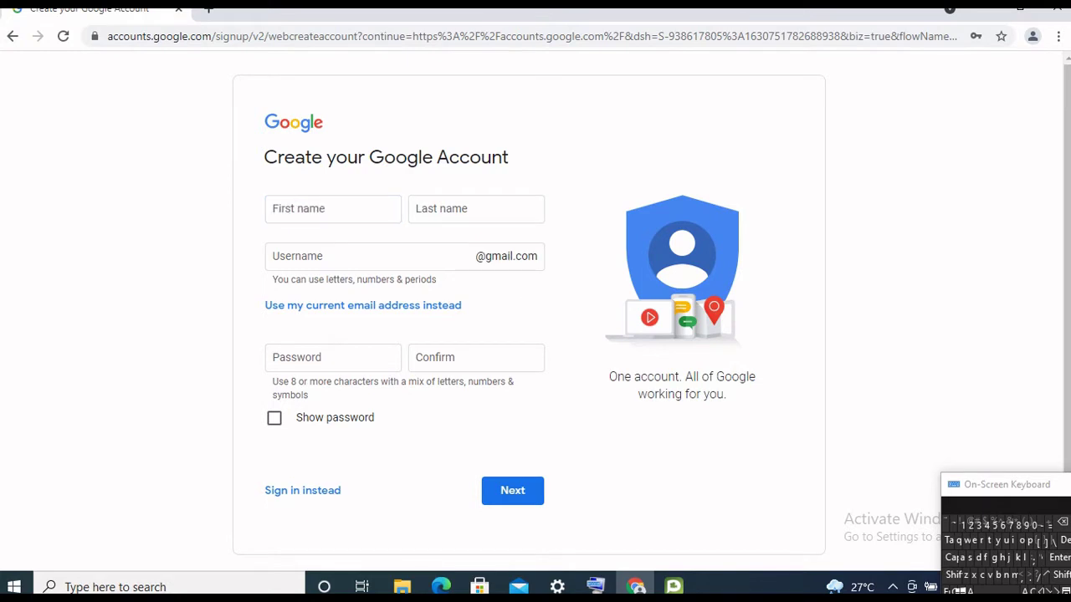
pyautogui.click(476, 209)
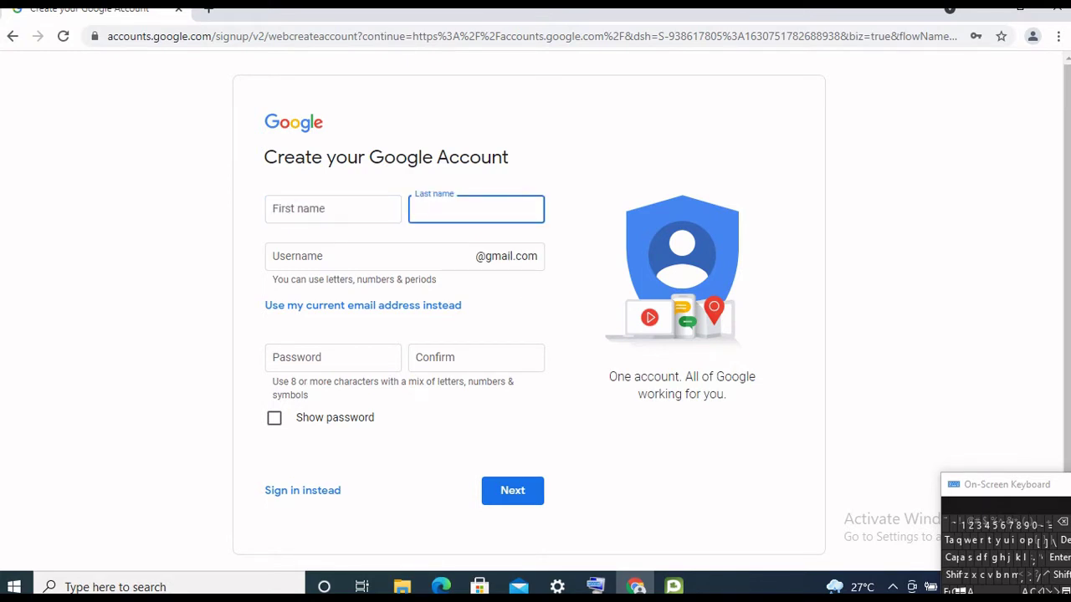
pyautogui.click(953, 575)
pyautogui.click(951, 576)
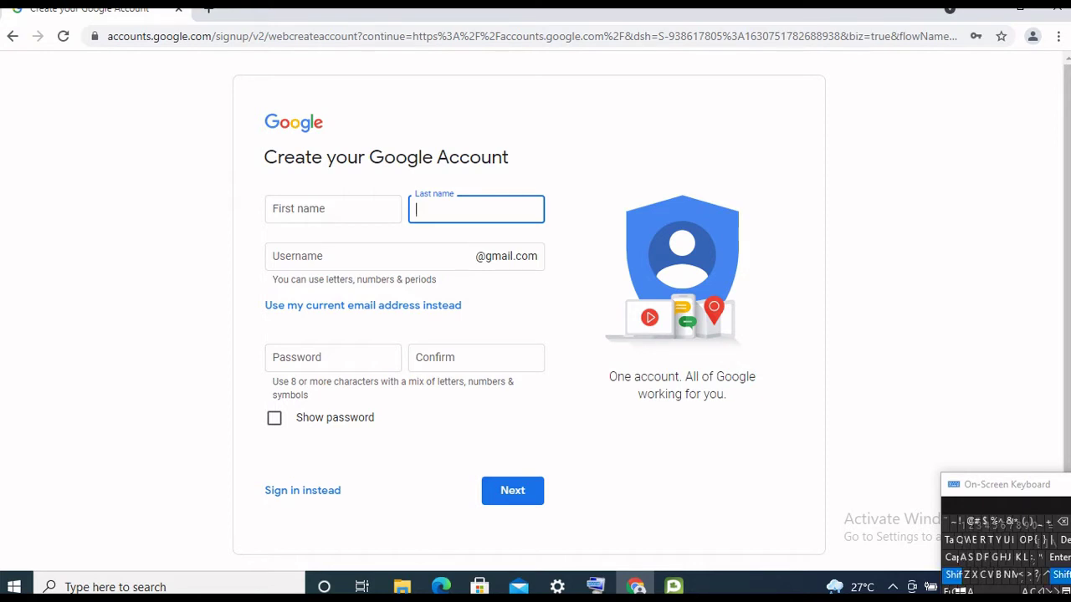
pyautogui.click(961, 557)
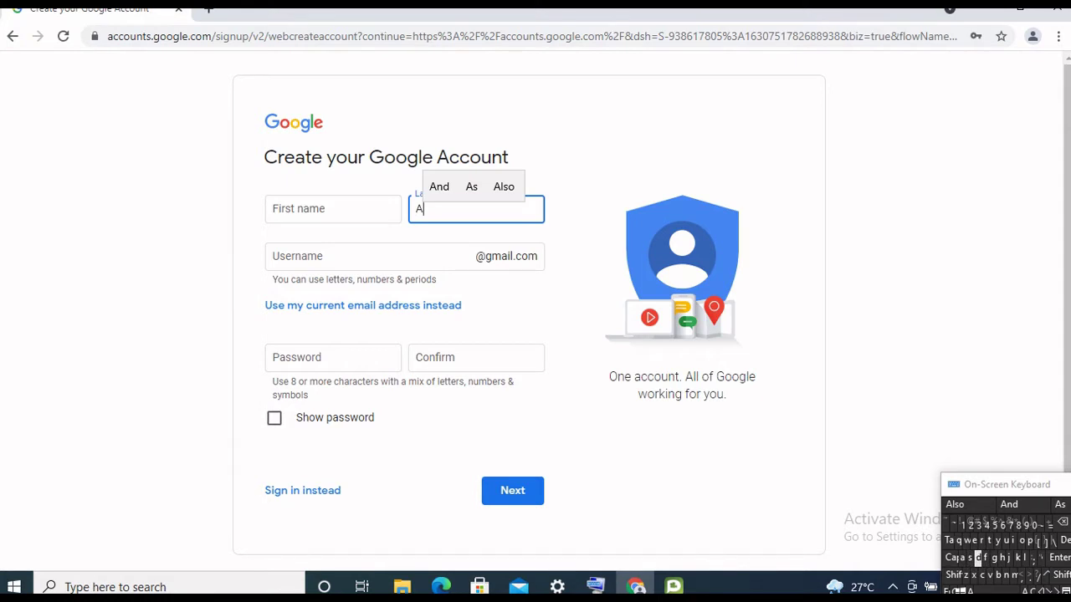
pyautogui.click(975, 557)
pyautogui.click(975, 540)
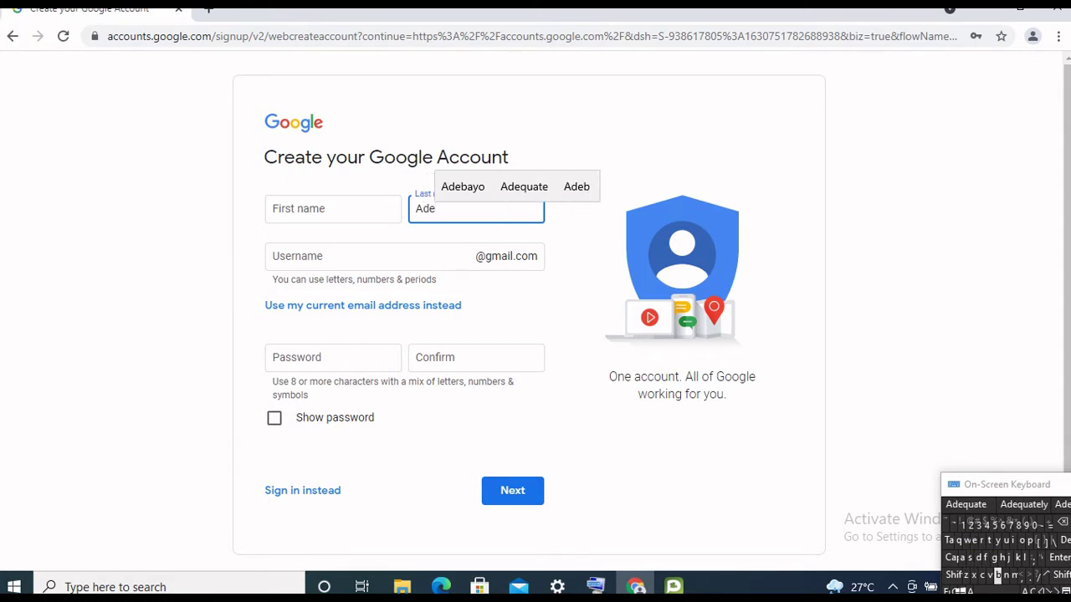
pyautogui.click(997, 574)
pyautogui.click(961, 557)
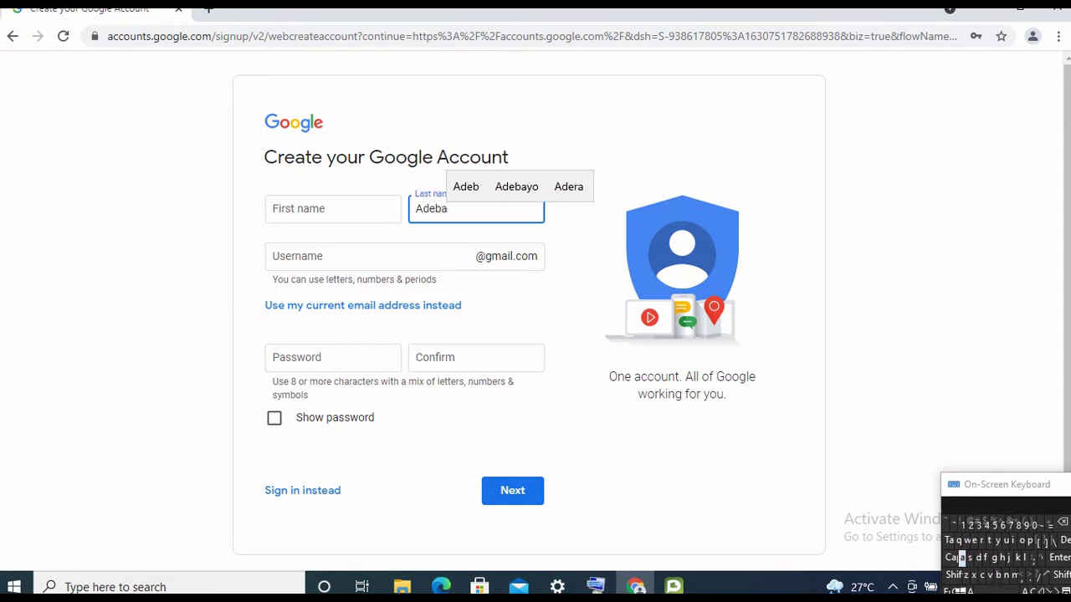
pyautogui.click(997, 541)
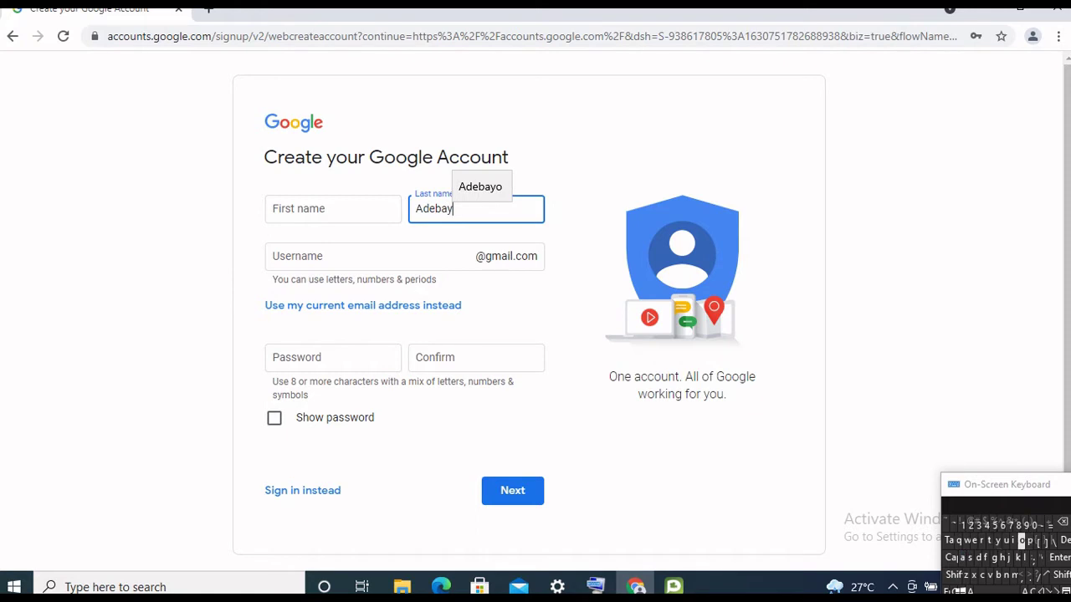
pyautogui.click(1021, 540)
# Fill in the account holder's first name with a capital initial.
pyautogui.click(333, 209)
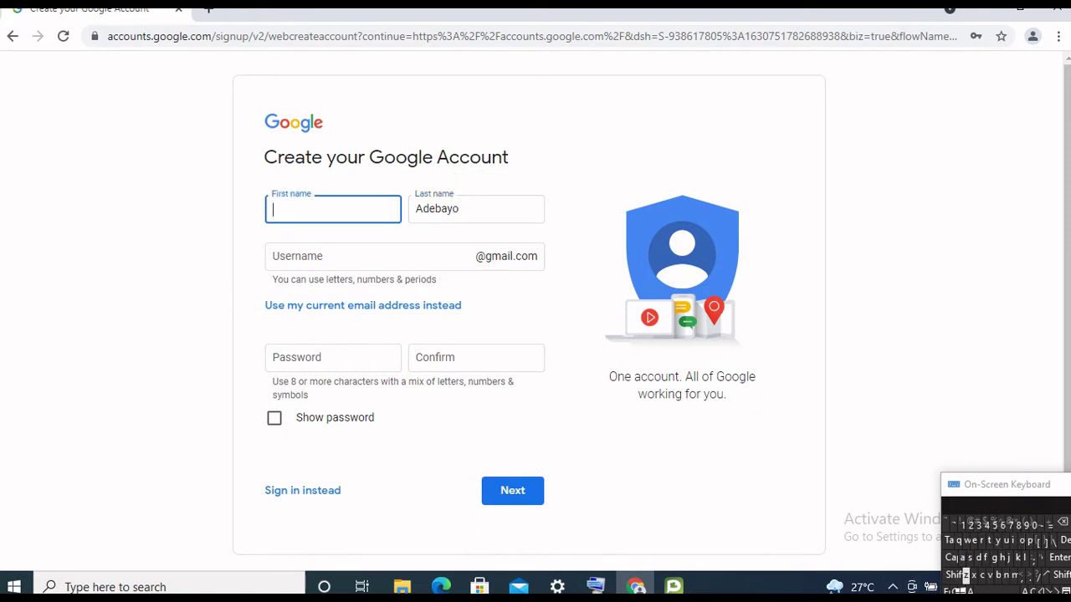
pyautogui.click(954, 575)
pyautogui.click(958, 541)
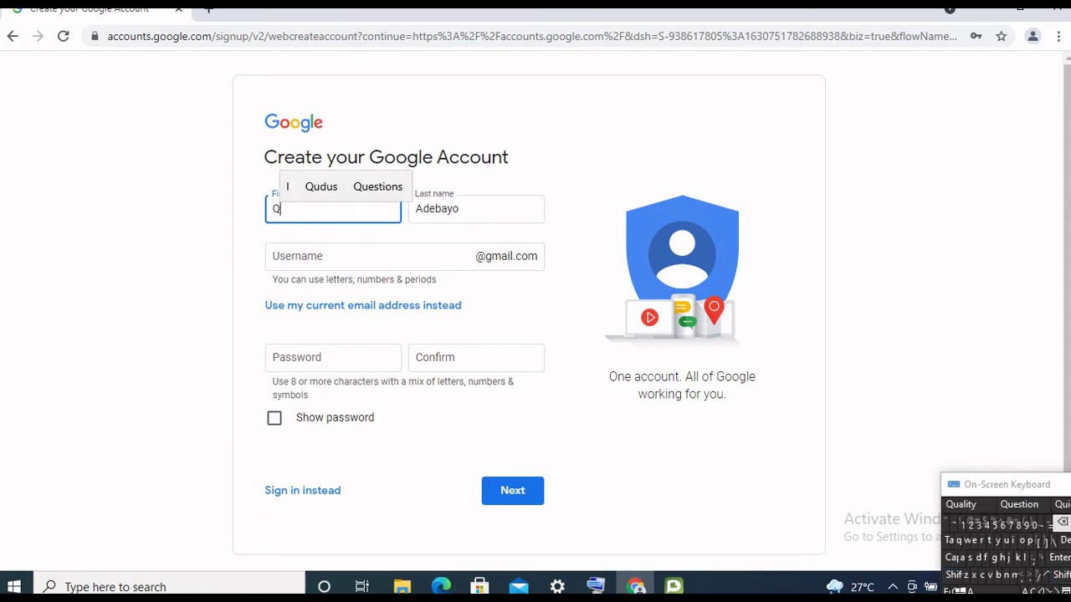
pyautogui.click(1062, 522)
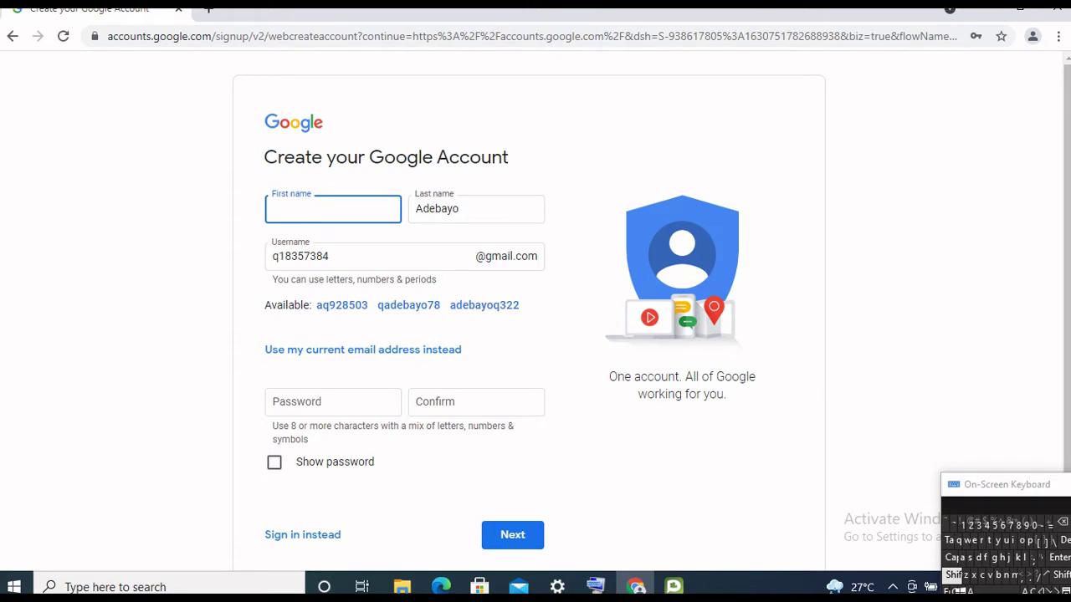
pyautogui.click(953, 575)
pyautogui.click(961, 559)
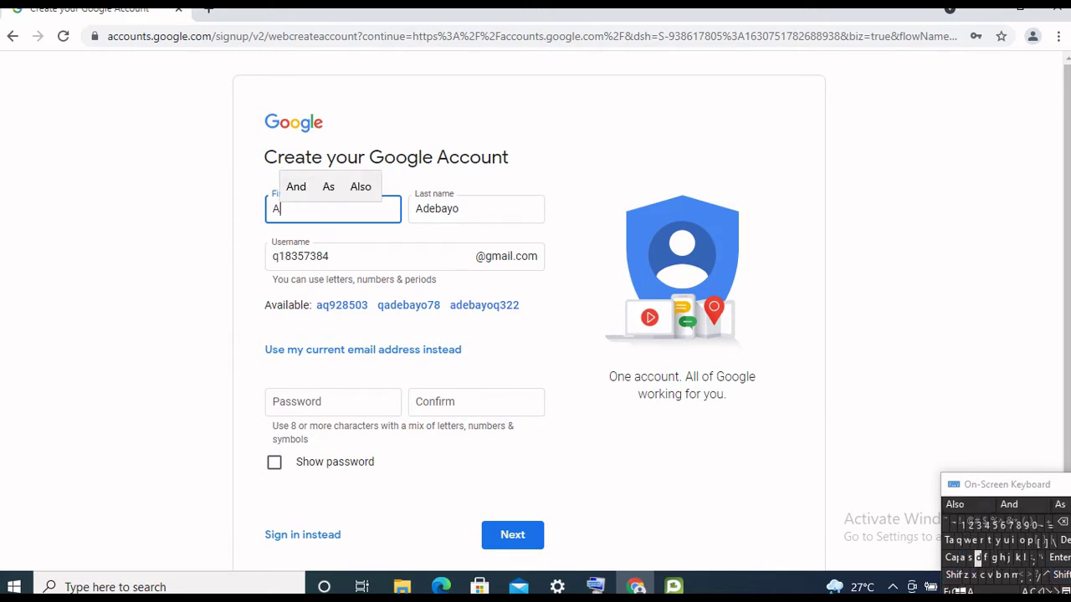
pyautogui.click(977, 557)
pyautogui.click(973, 541)
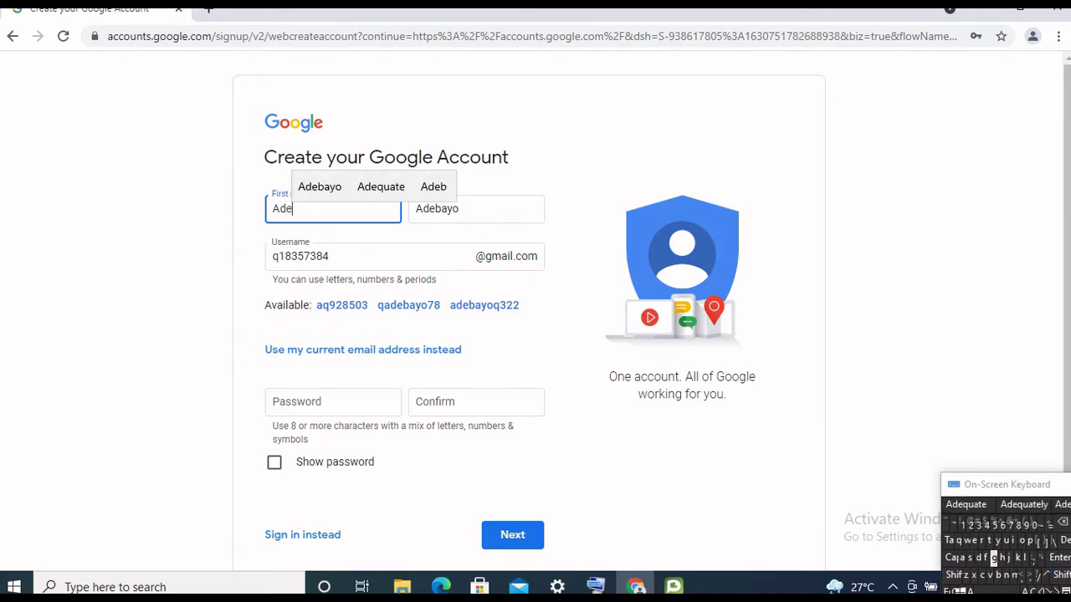
pyautogui.click(997, 575)
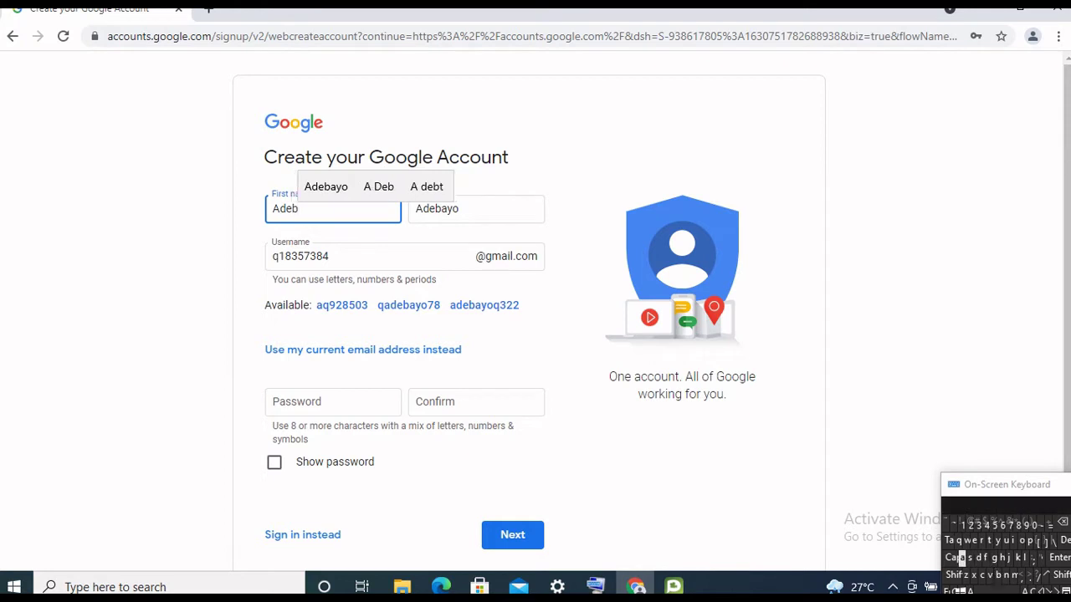
pyautogui.click(960, 558)
pyautogui.click(997, 541)
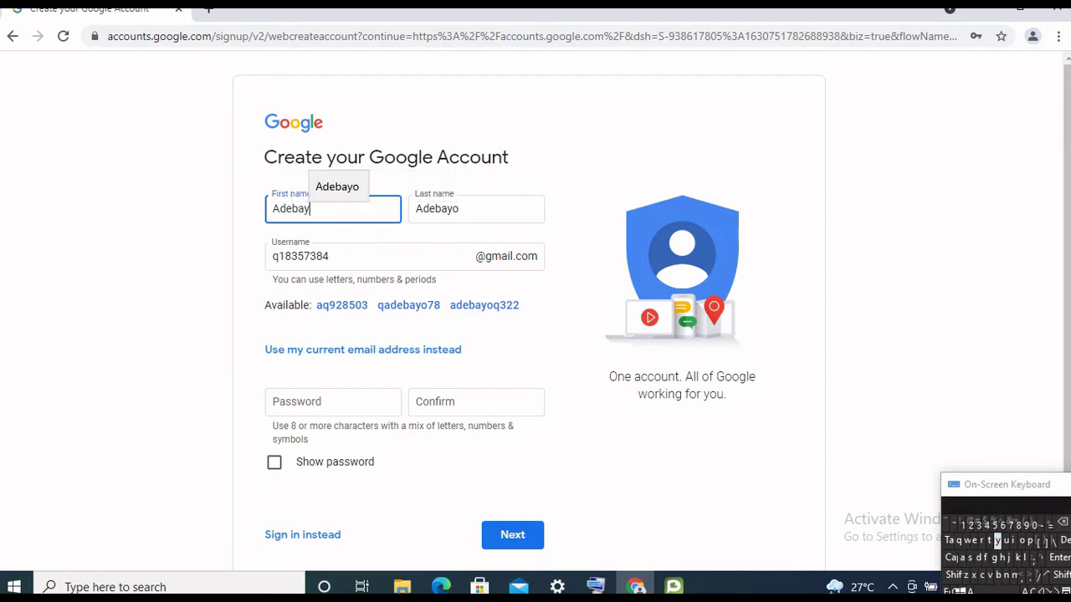
pyautogui.click(1021, 540)
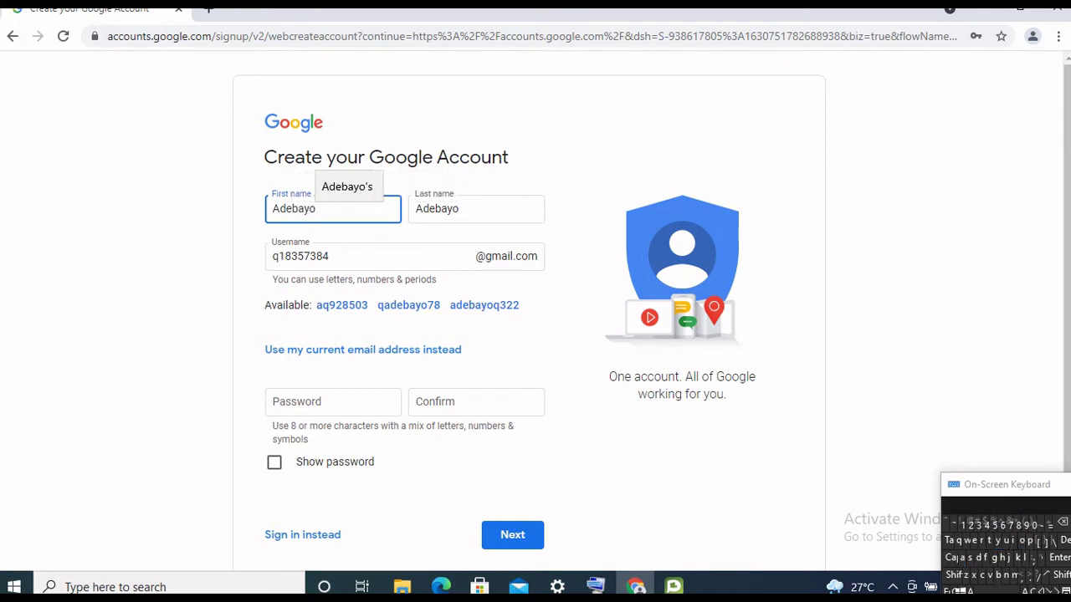
# Clear the prefilled suggestion from the username field of the account creation form.
pyautogui.click(330, 256)
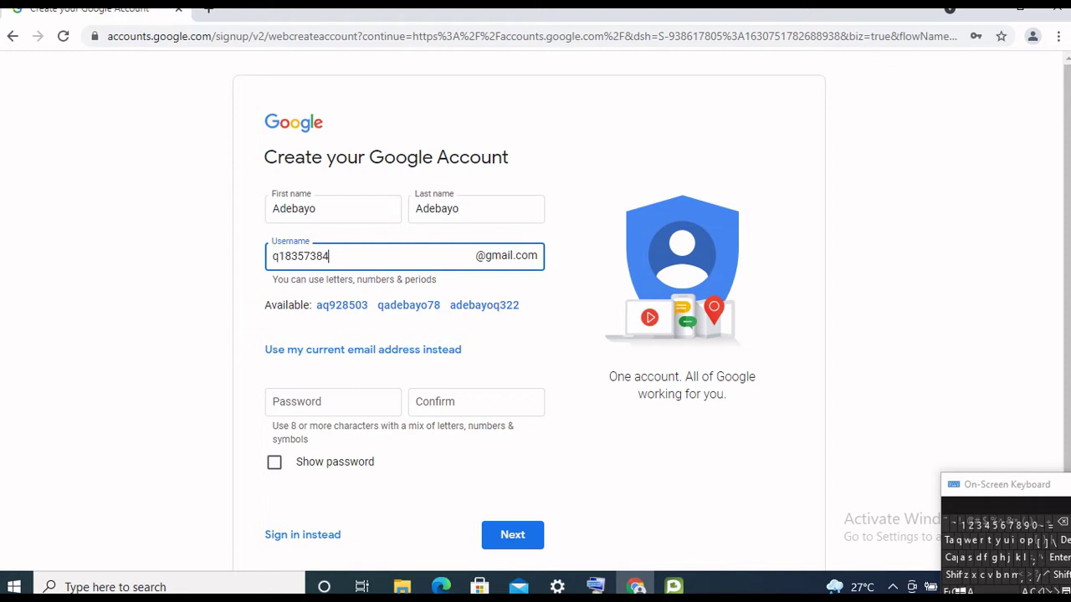
pyautogui.press('BackSpace')
pyautogui.press('BackSpace')
pyautogui.press('BackSpace')
pyautogui.press('BackSpace')
pyautogui.press('BackSpace')
pyautogui.press('BackSpace')
pyautogui.press('BackSpace')
pyautogui.press('BackSpace')
pyautogui.press('BackSpace')
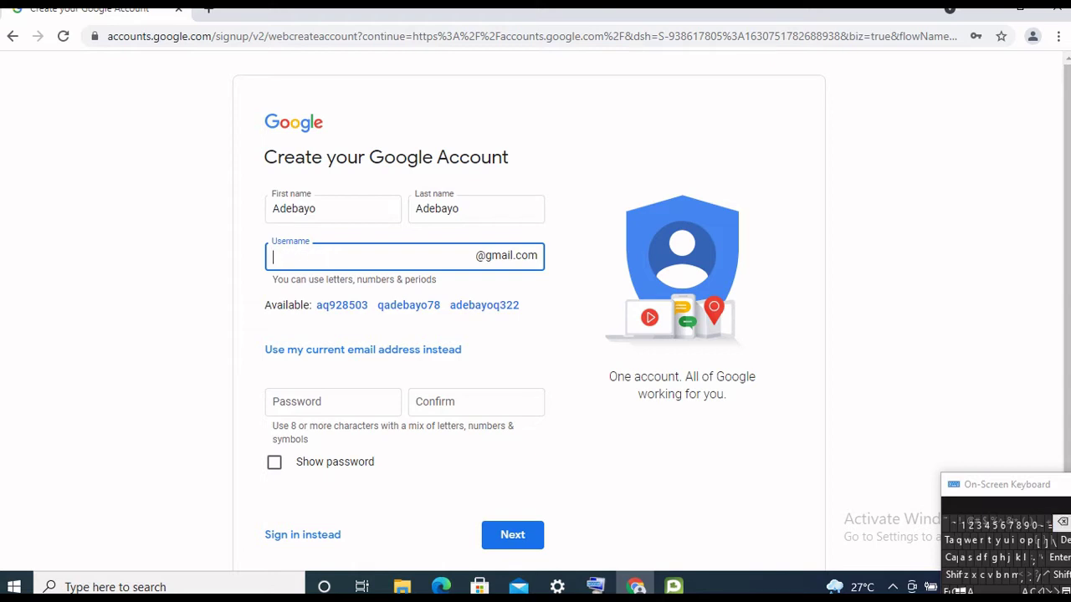
# Begin the username with the account holder's first name, capitalized.
pyautogui.click(952, 575)
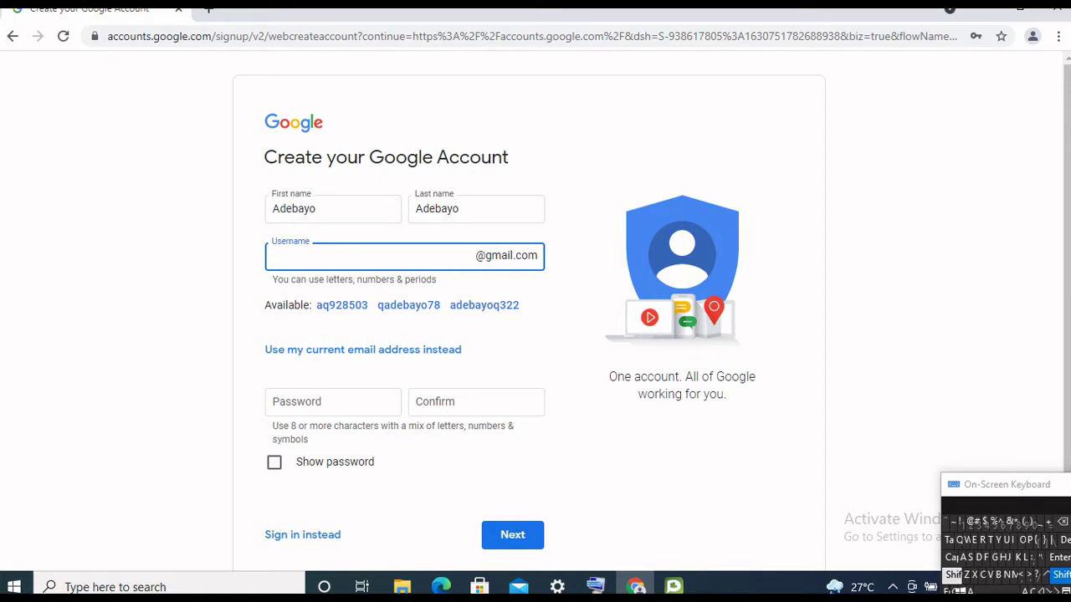
pyautogui.click(963, 557)
pyautogui.click(978, 559)
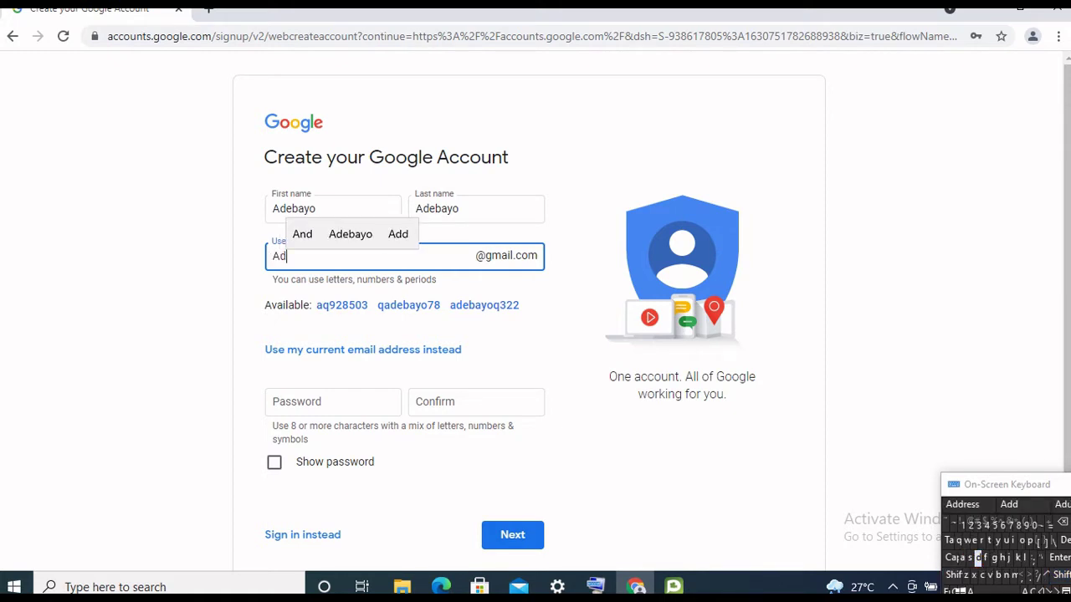
pyautogui.click(979, 540)
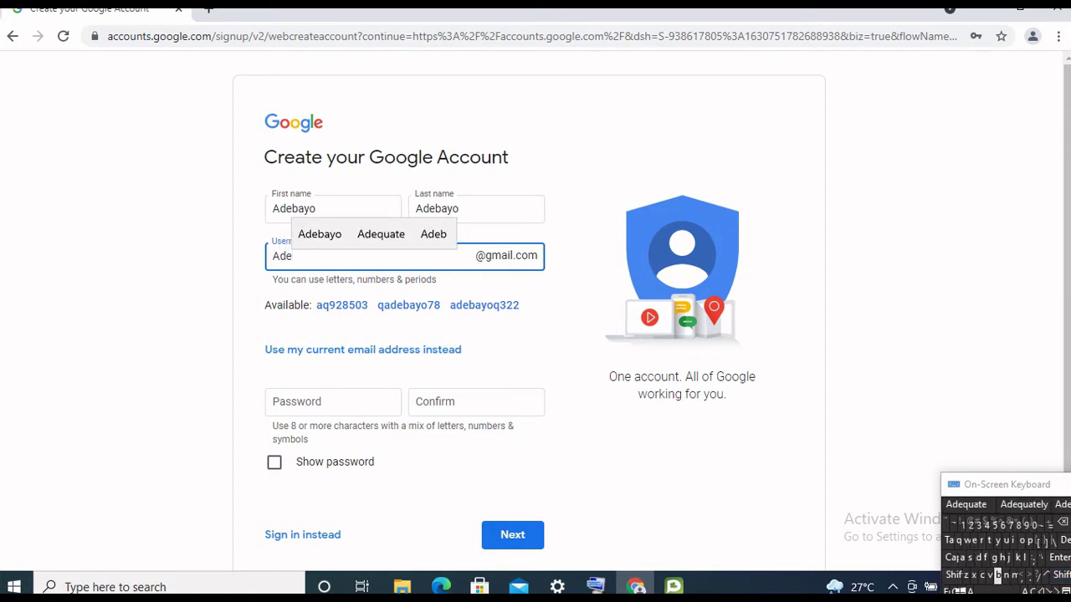
pyautogui.click(997, 574)
pyautogui.click(962, 557)
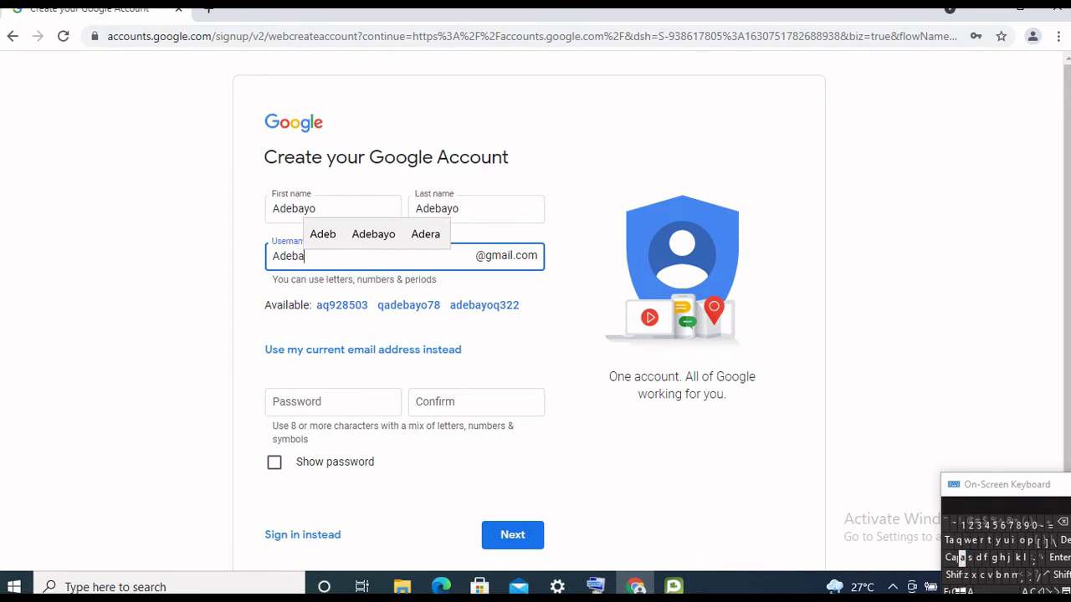
pyautogui.click(996, 540)
pyautogui.click(1023, 541)
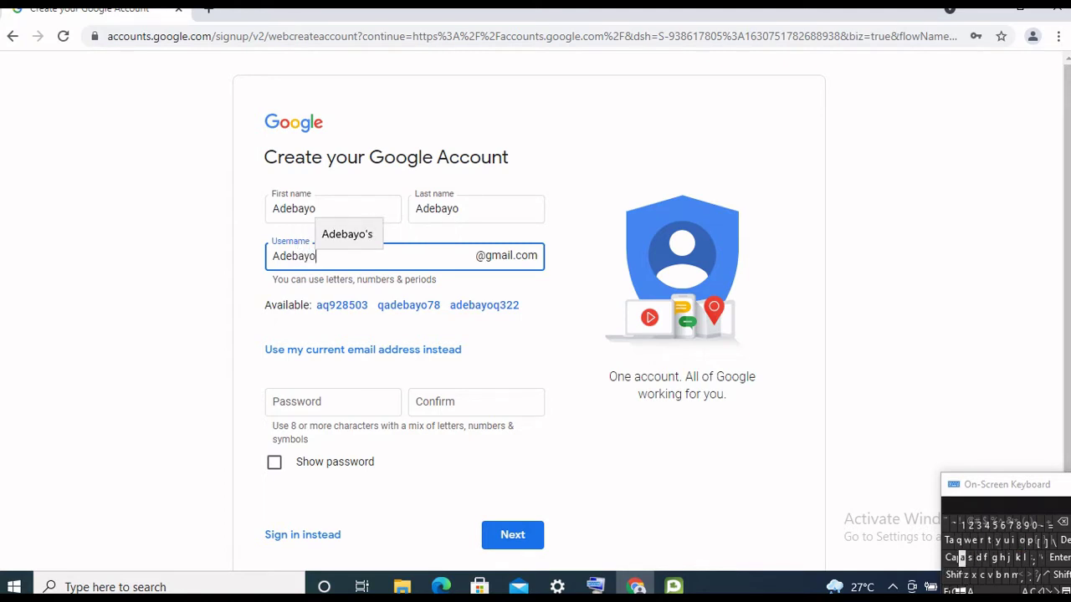
# Extend the username with the account holder's last name in lowercase and a four-digit number, and submit it for the availability check.
pyautogui.click(962, 557)
pyautogui.click(978, 557)
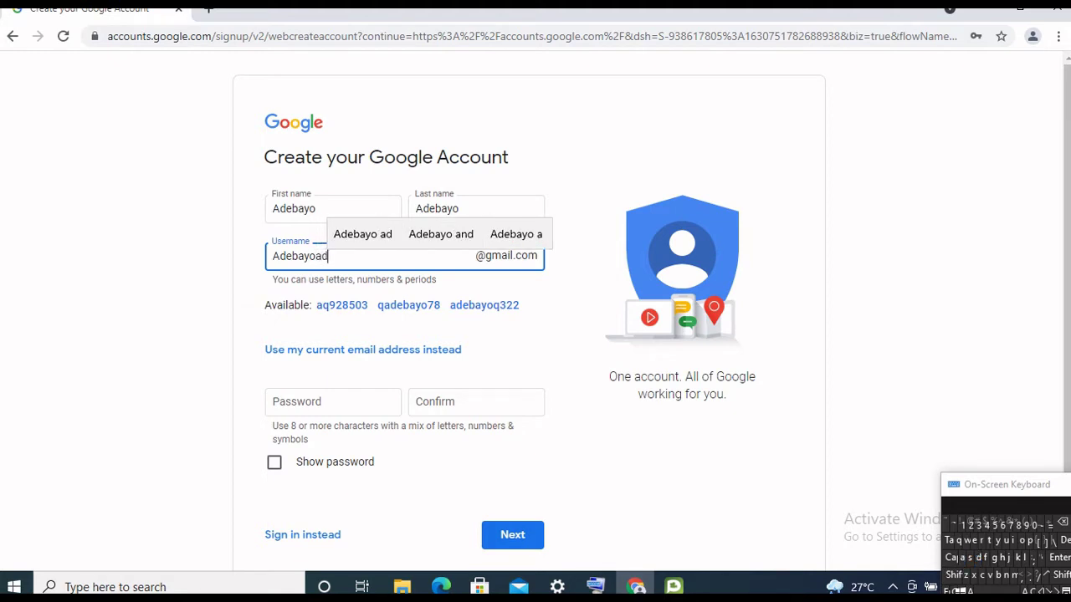
pyautogui.click(973, 540)
pyautogui.click(997, 575)
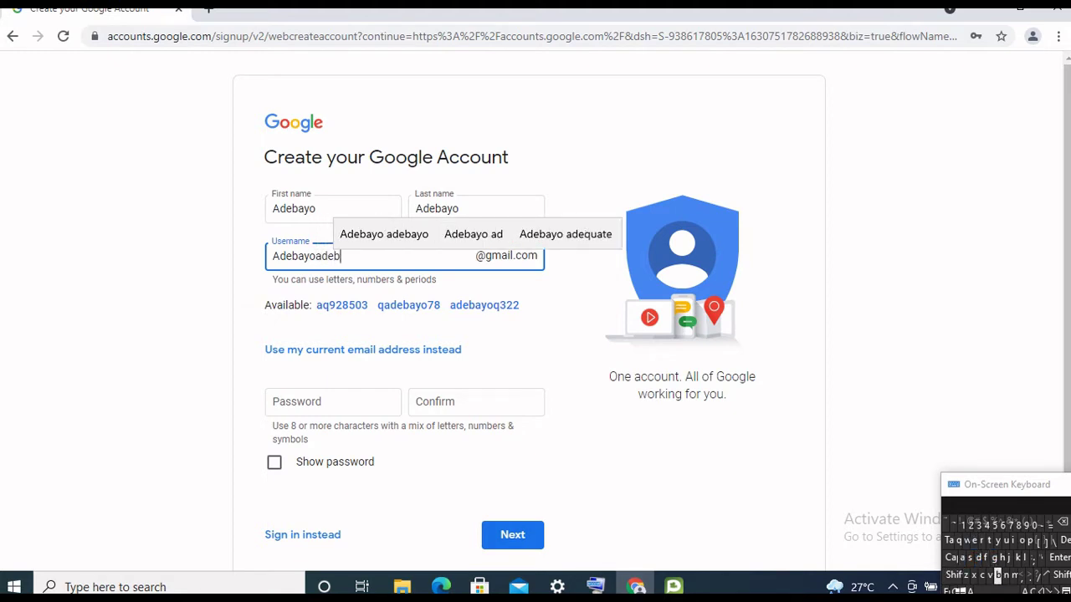
pyautogui.click(962, 557)
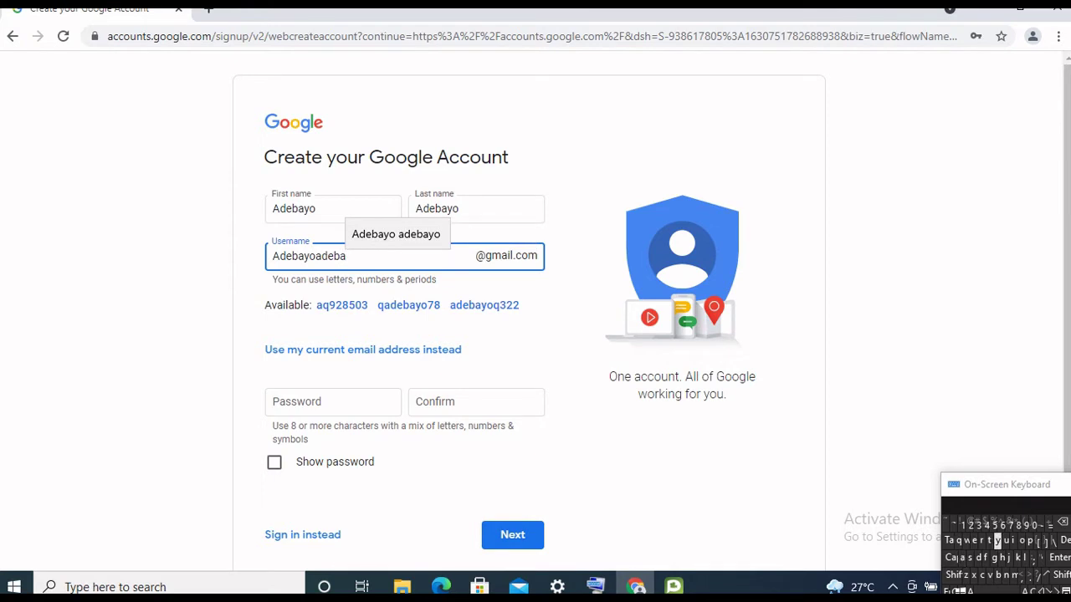
pyautogui.click(997, 541)
pyautogui.click(1021, 540)
pyautogui.click(969, 525)
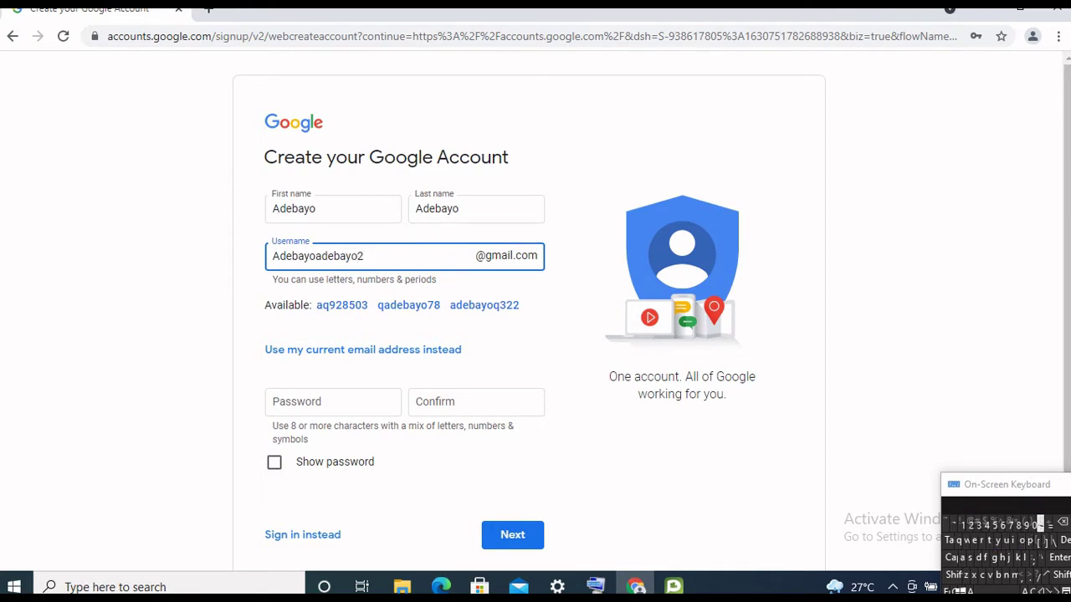
pyautogui.click(1032, 524)
pyautogui.click(1032, 524)
pyautogui.click(1032, 524)
pyautogui.click(333, 401)
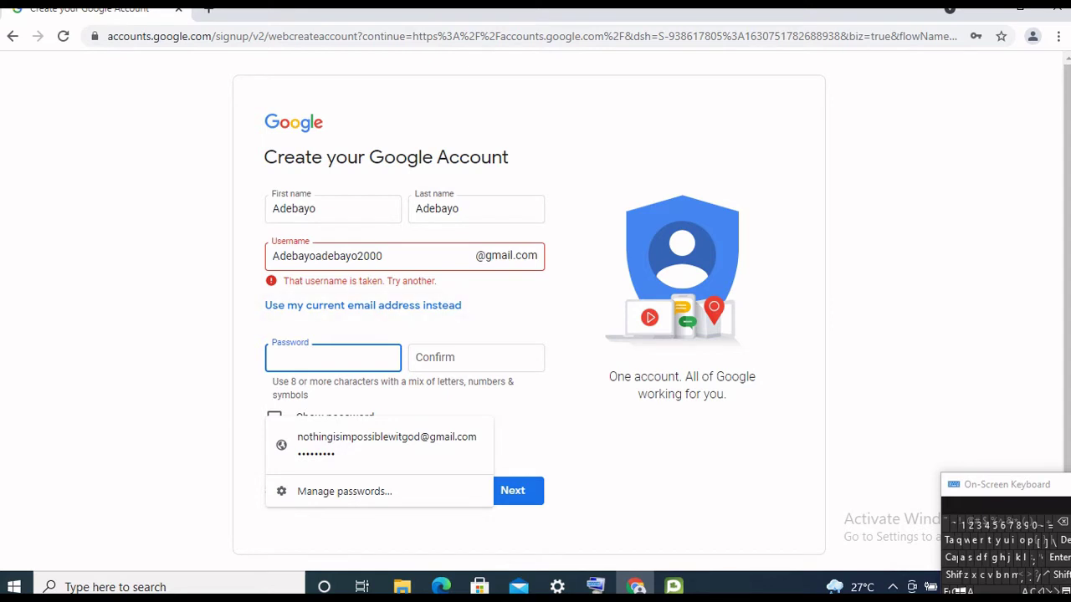
# Replace the four digits at the end of the username with a different three-digit number.
pyautogui.click(383, 256)
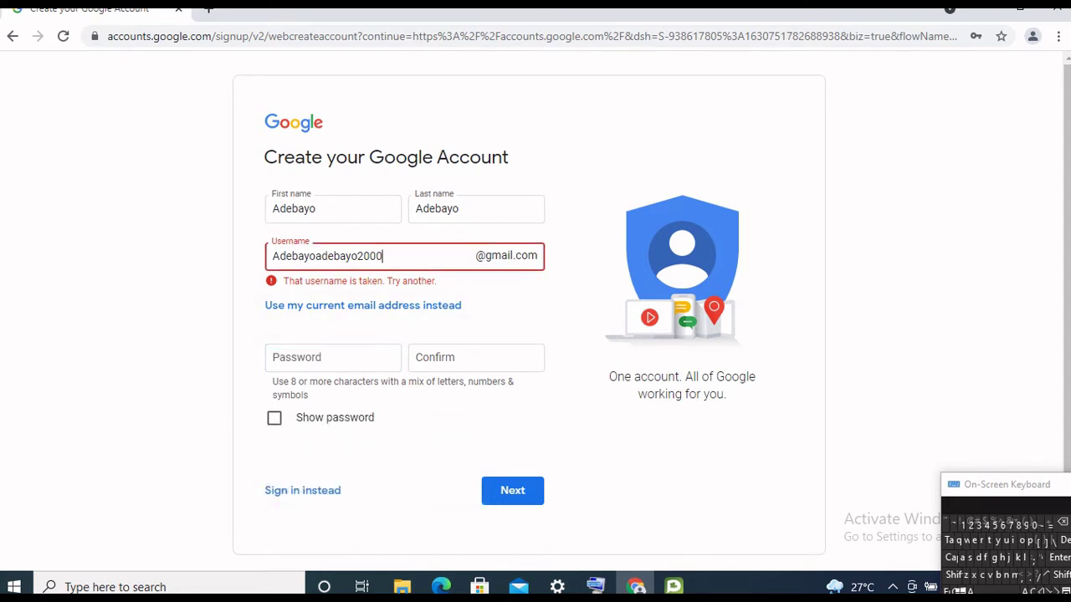
pyautogui.press('BackSpace')
pyautogui.press('BackSpace')
pyautogui.press('BackSpace')
pyautogui.press('BackSpace')
pyautogui.click(1000, 524)
pyautogui.click(976, 525)
pyautogui.click(1017, 524)
pyautogui.click(1062, 521)
pyautogui.click(1009, 525)
pyautogui.click(333, 357)
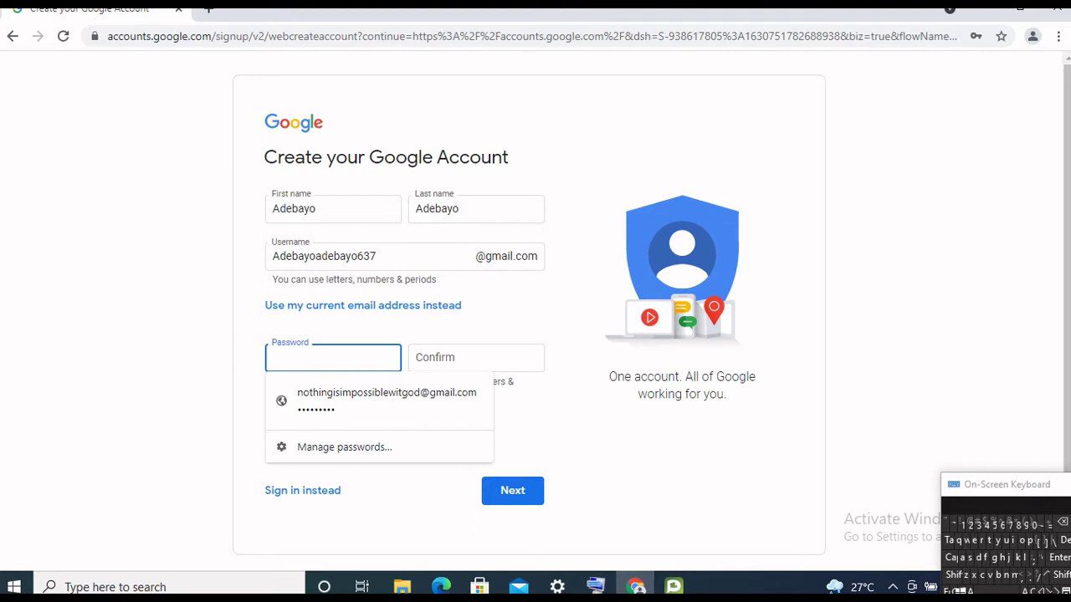
pyautogui.press('shift')
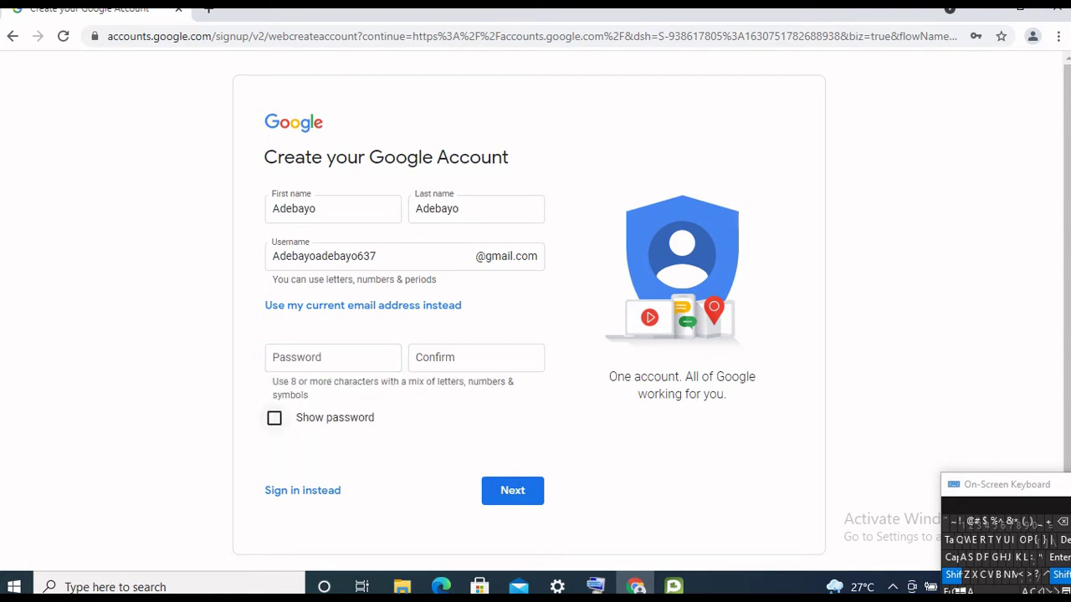
pyautogui.click(274, 417)
pyautogui.click(274, 417)
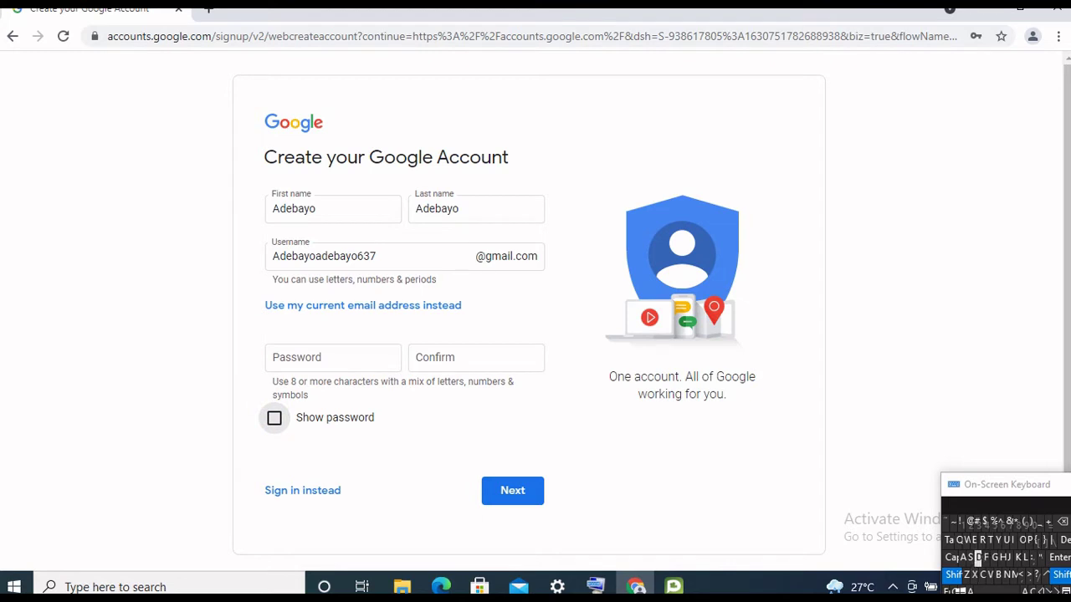
pyautogui.click(977, 557)
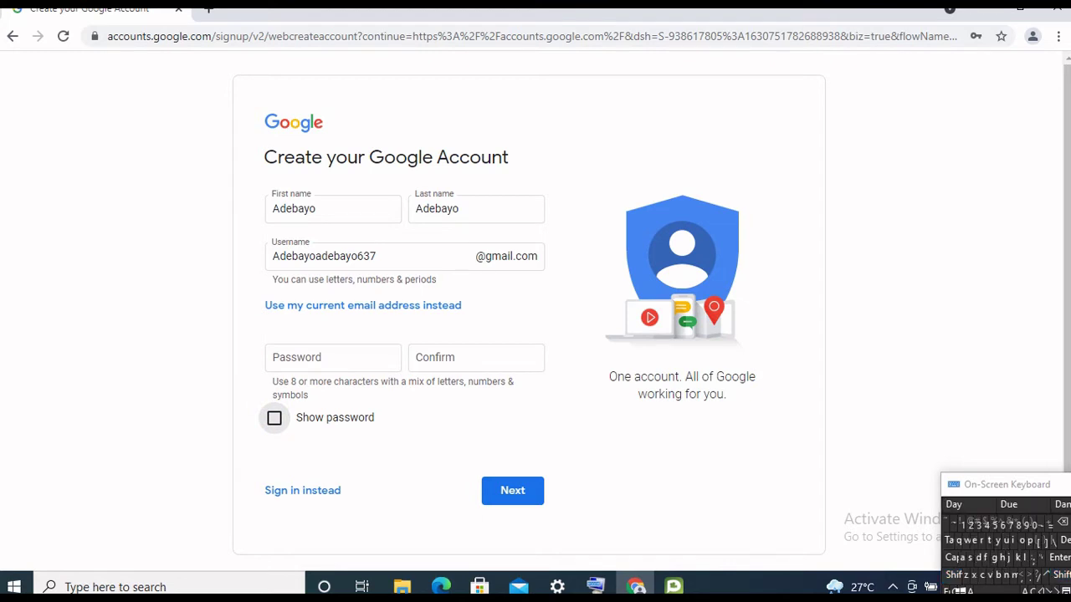
# Enter the new account's password, starting with a capital letter and ending with digits.
pyautogui.click(301, 358)
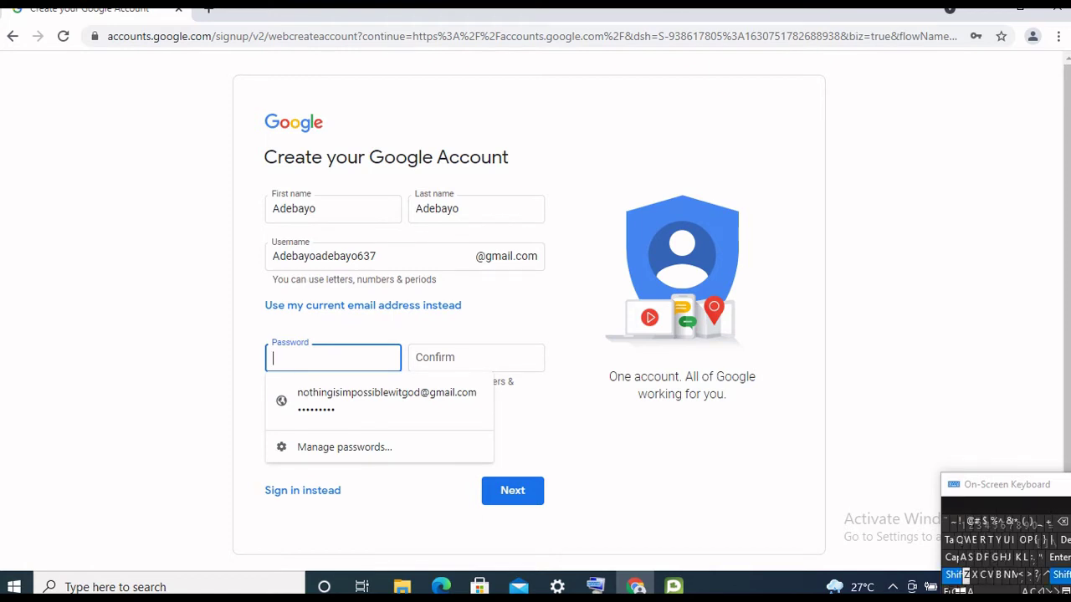
pyautogui.click(977, 558)
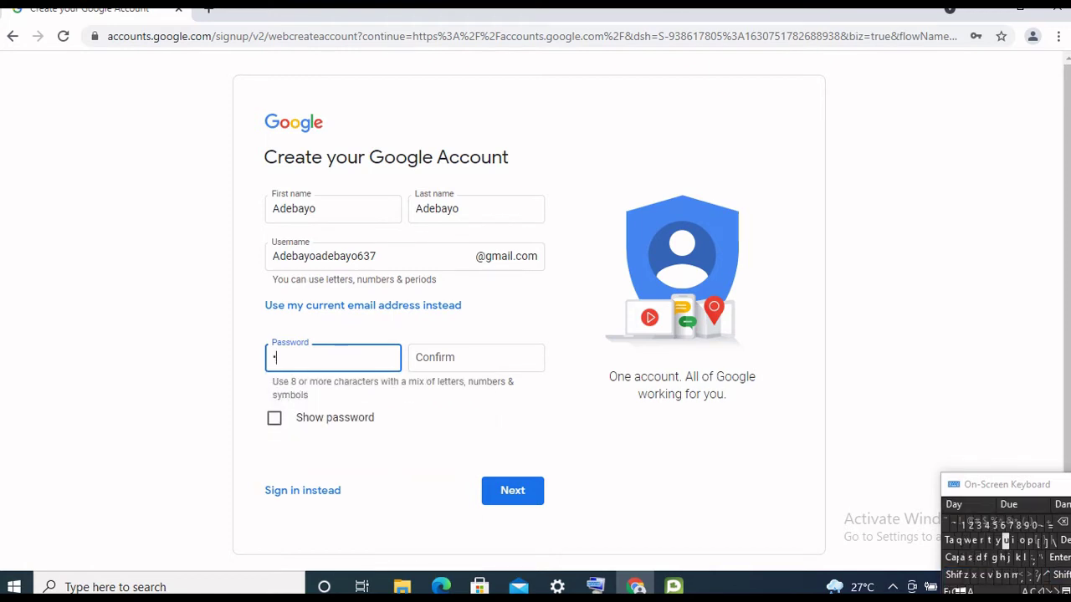
pyautogui.click(1006, 540)
pyautogui.click(976, 557)
pyautogui.click(1006, 540)
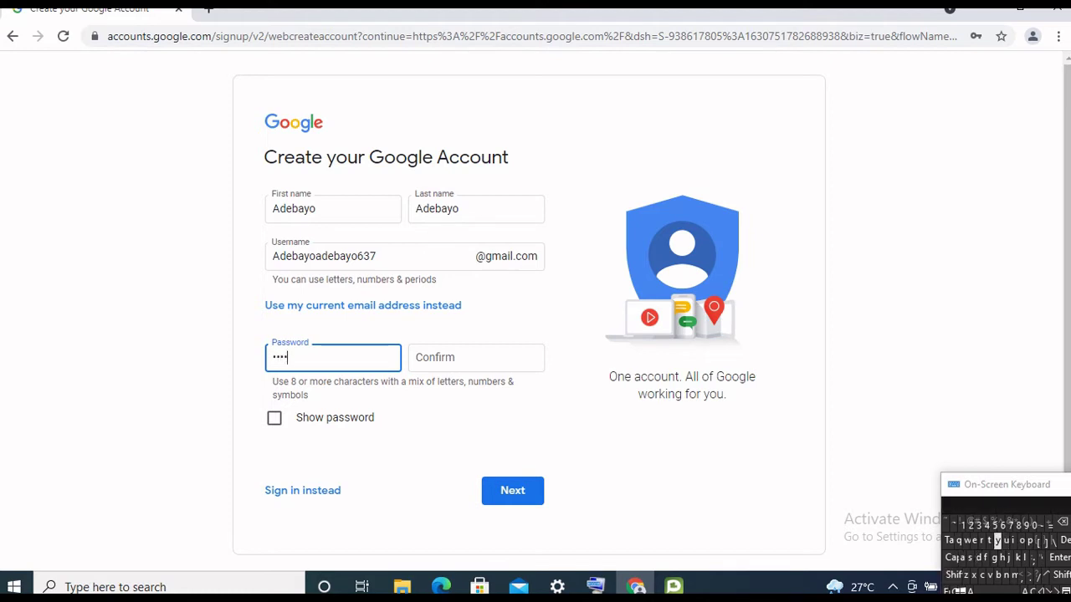
pyautogui.click(961, 525)
pyautogui.click(969, 524)
pyautogui.click(976, 525)
pyautogui.click(985, 524)
pyautogui.click(992, 524)
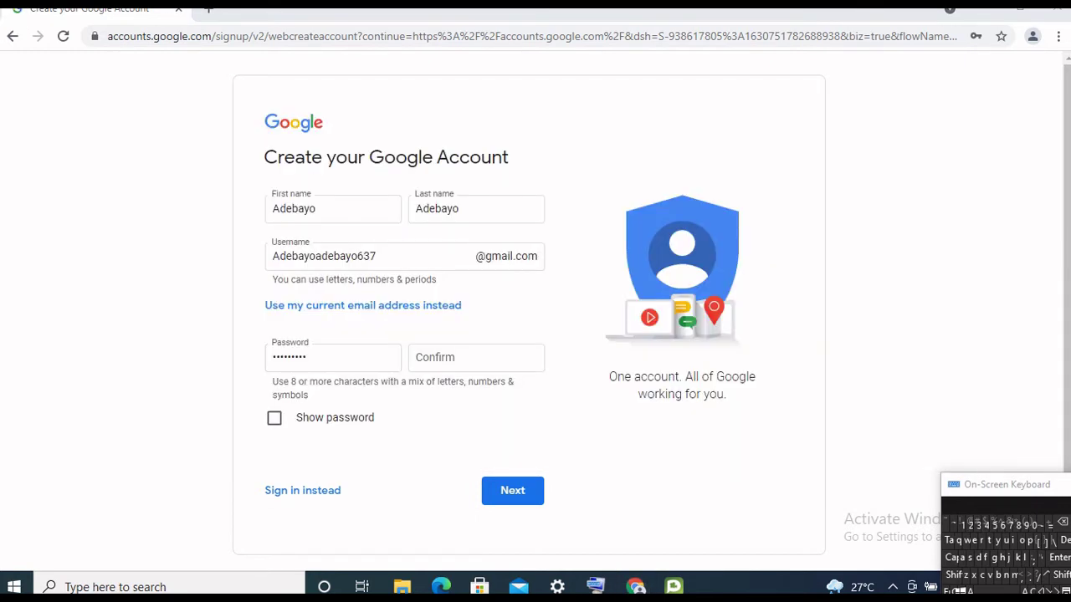
# Re-enter the account password in the confirmation field and continue to the personal details page.
pyautogui.click(475, 358)
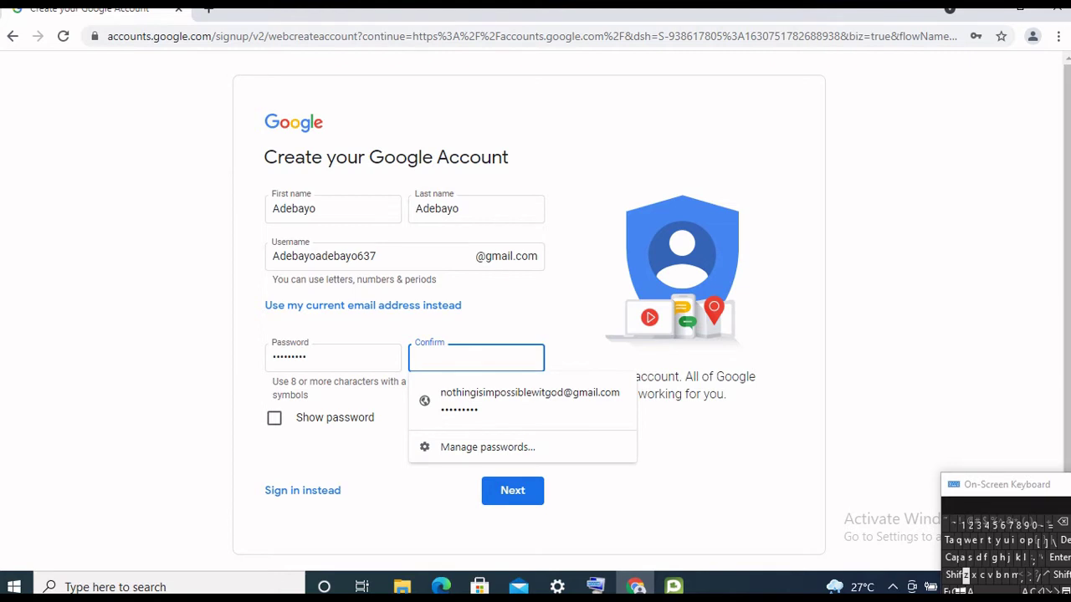
pyautogui.click(954, 576)
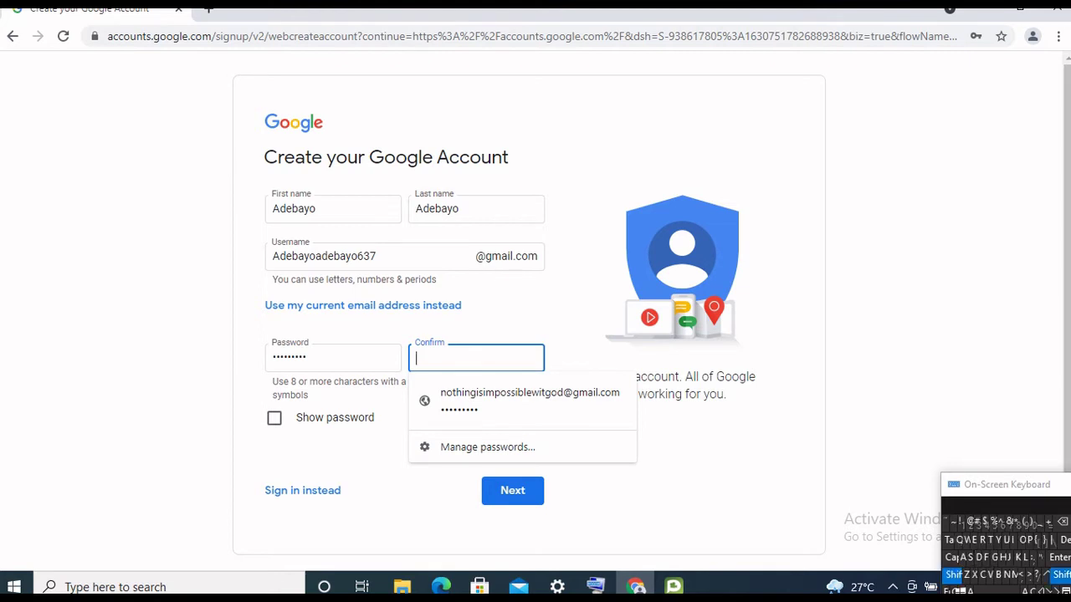
pyautogui.click(979, 559)
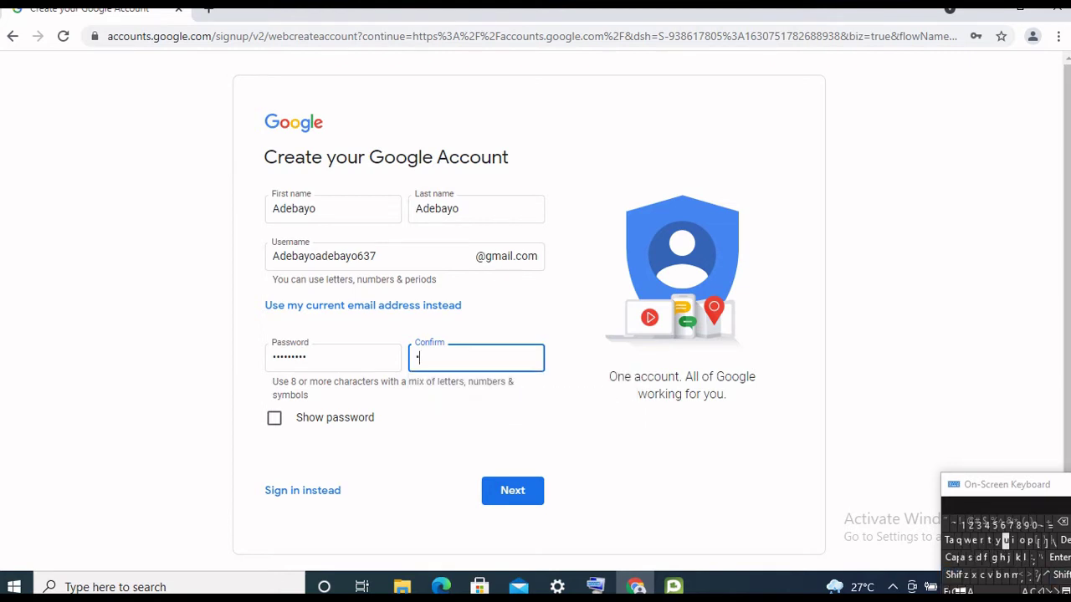
pyautogui.click(1004, 541)
pyautogui.click(976, 557)
pyautogui.click(1005, 541)
pyautogui.click(961, 525)
pyautogui.click(974, 524)
pyautogui.click(976, 525)
pyautogui.click(984, 524)
pyautogui.click(512, 490)
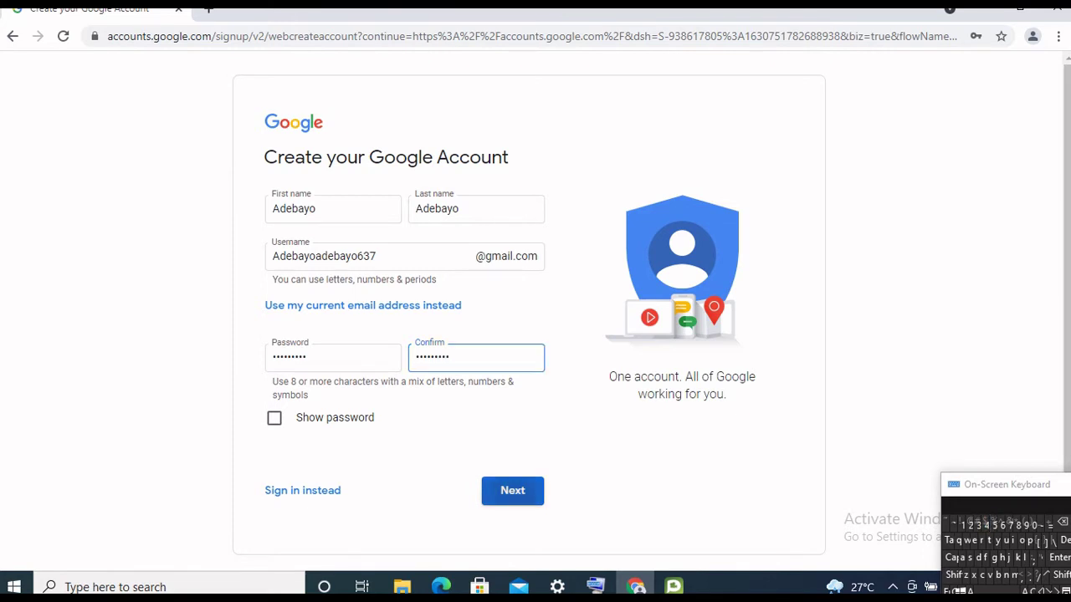
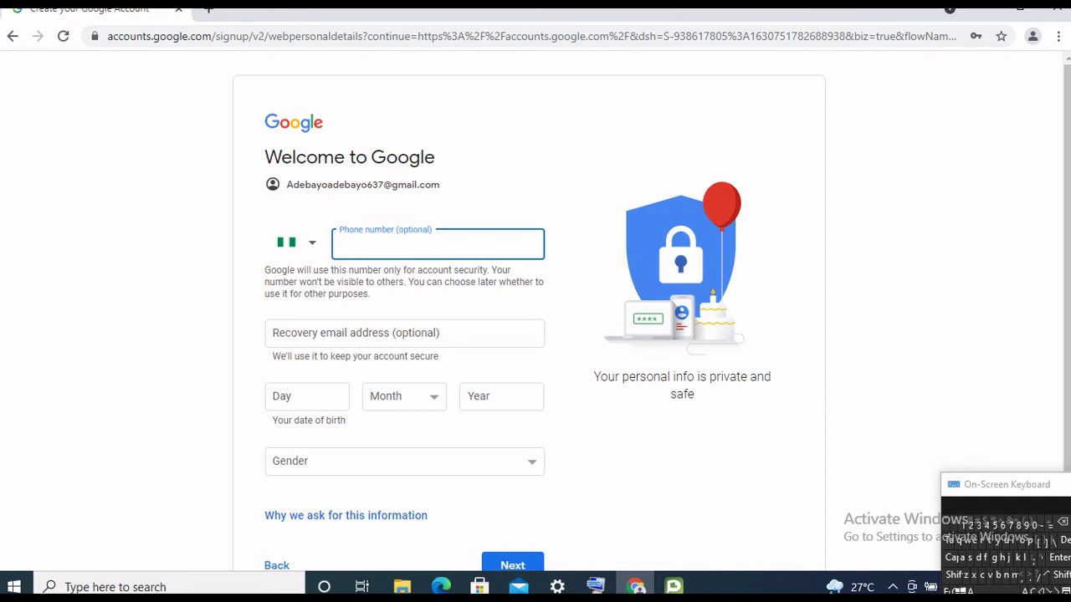
# Fill in the account holder's day and month of birth.
pyautogui.click(306, 396)
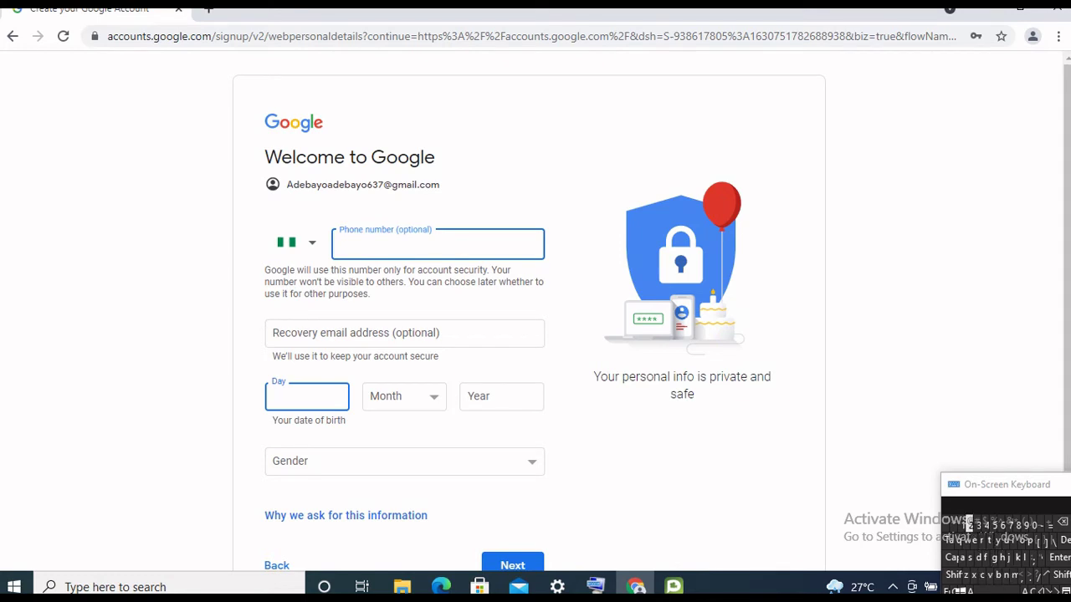
pyautogui.click(970, 525)
pyautogui.click(1032, 524)
pyautogui.click(404, 396)
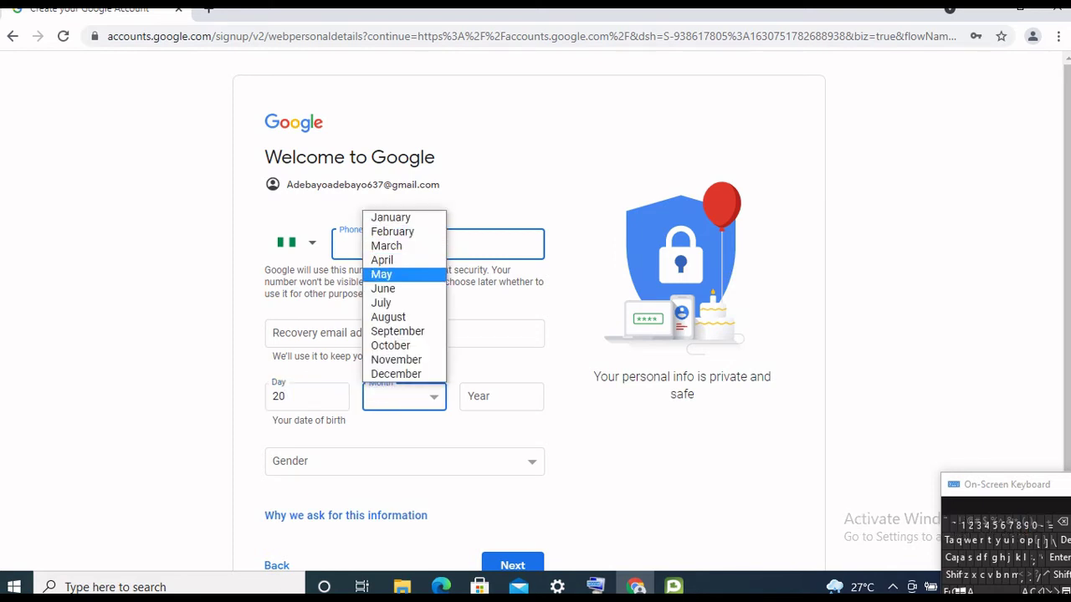
pyautogui.click(393, 274)
pyautogui.click(500, 397)
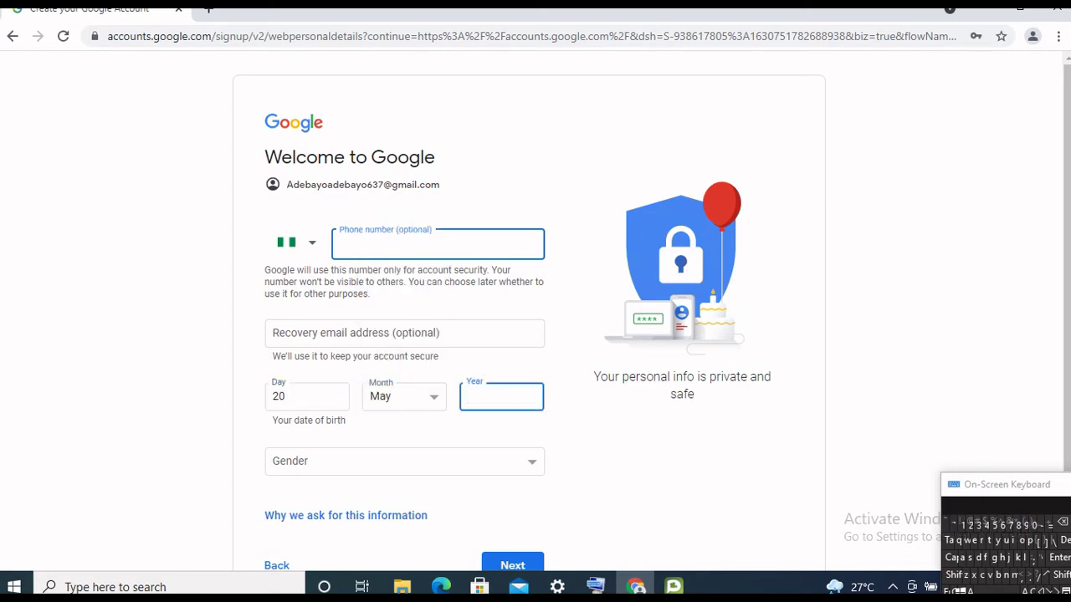
pyautogui.click(961, 540)
pyautogui.click(960, 540)
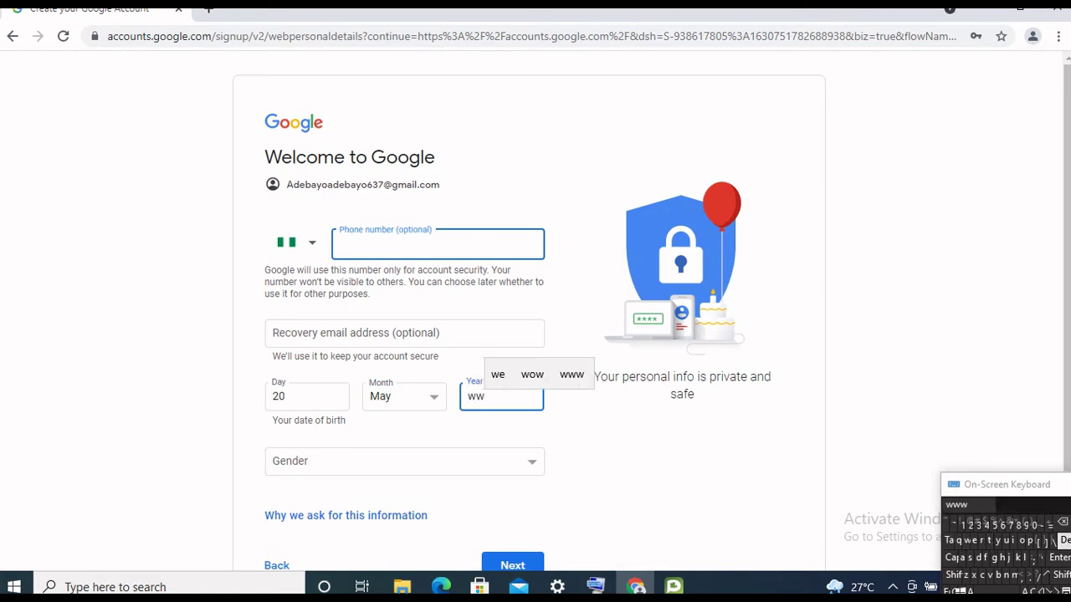
pyautogui.click(1062, 522)
pyautogui.click(1063, 522)
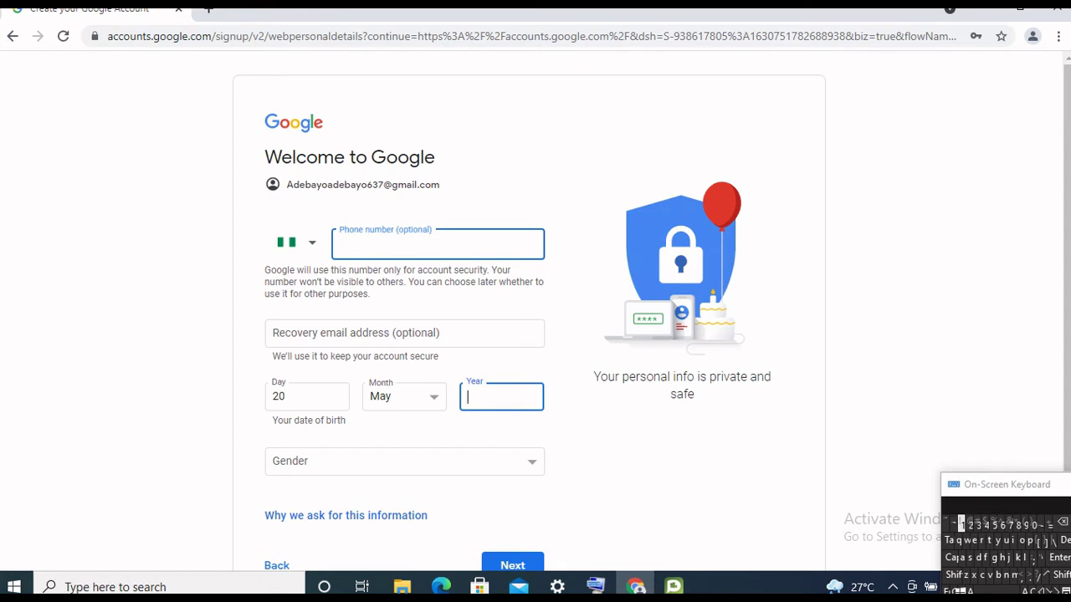
# Enter the account holder's four-digit year of birth.
pyautogui.click(960, 525)
pyautogui.click(1025, 524)
pyautogui.click(1026, 525)
pyautogui.click(1016, 525)
pyautogui.click(1062, 522)
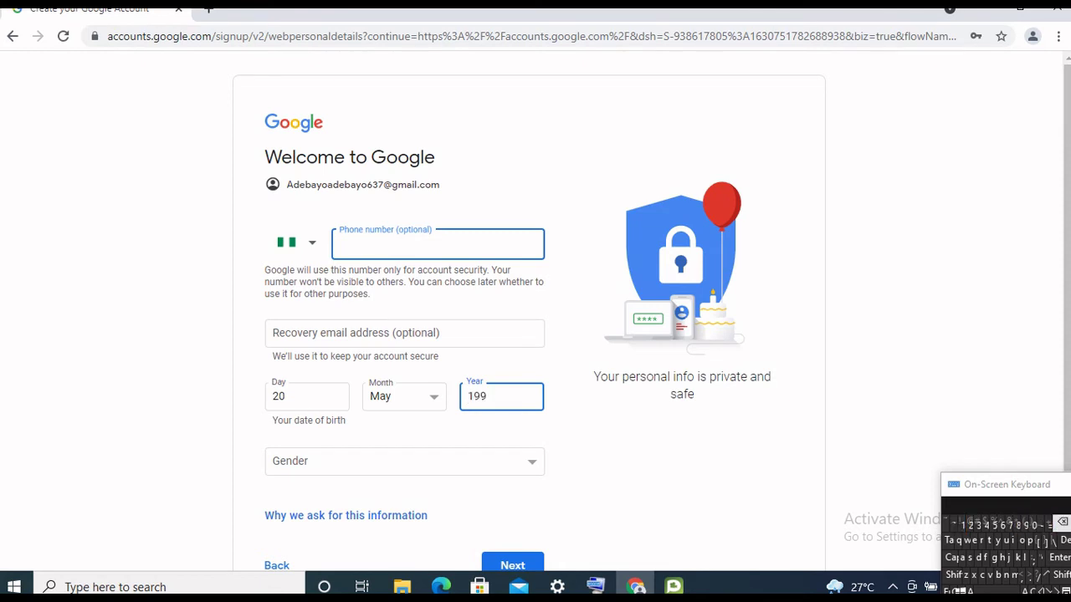
pyautogui.click(1016, 524)
# Set the gender to Male and continue to the privacy and terms page.
pyautogui.click(404, 460)
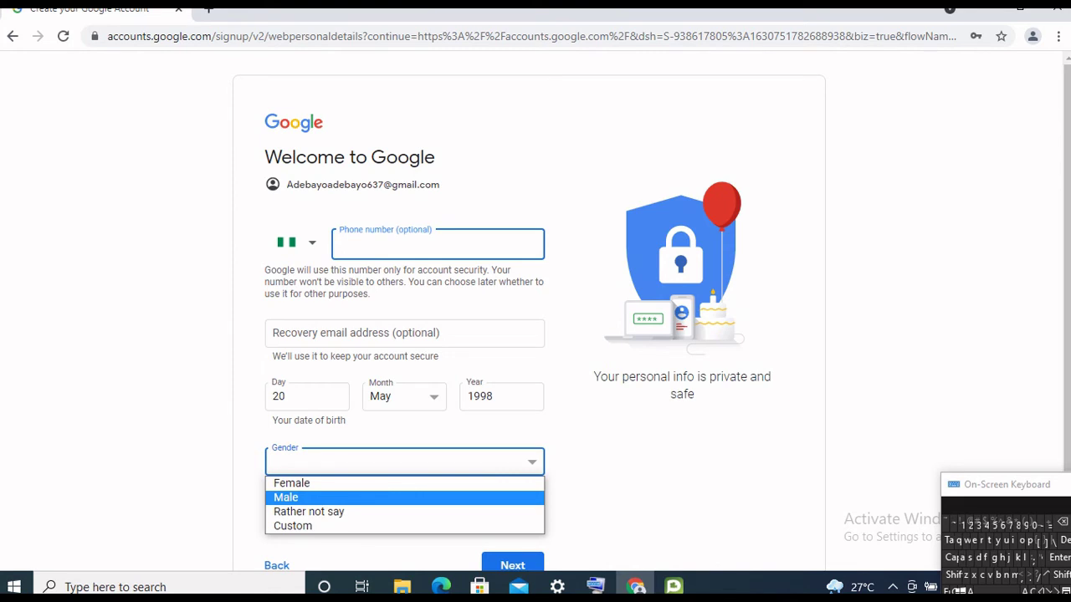
pyautogui.press('Return')
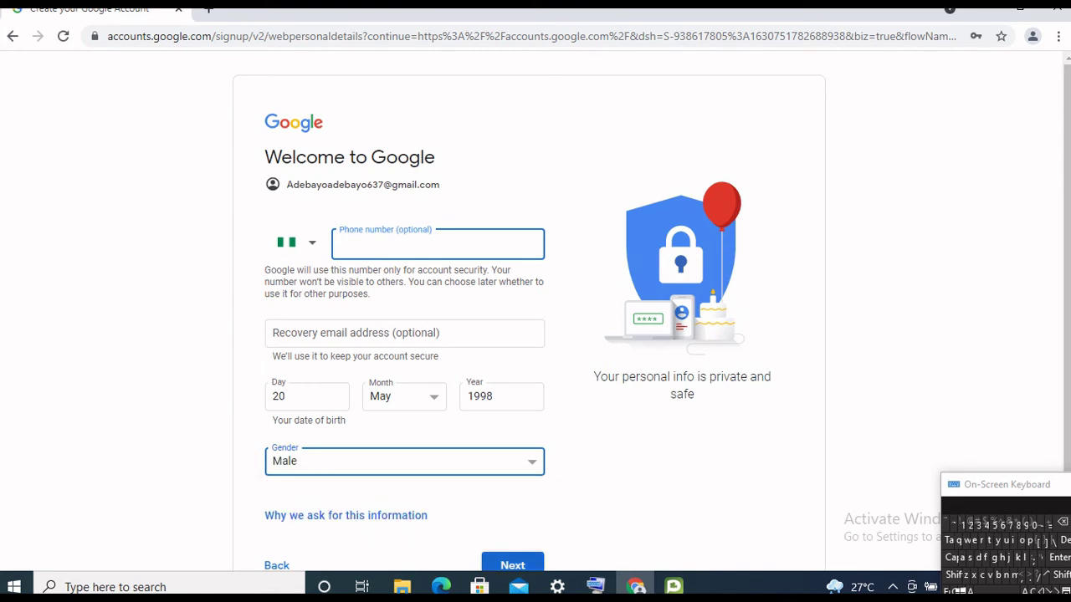
pyautogui.click(512, 565)
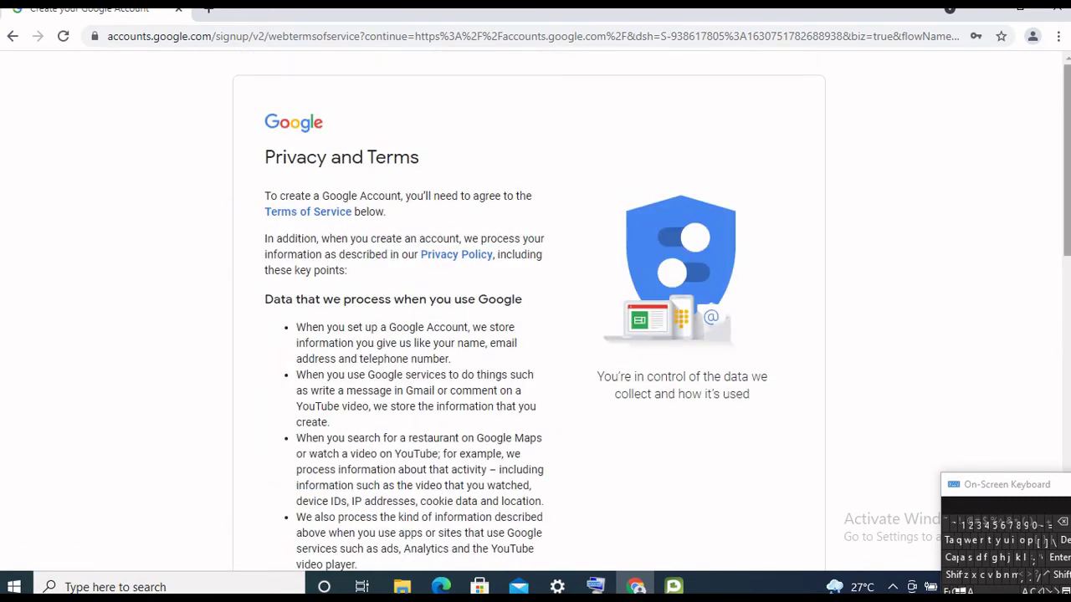
# Agree to the privacy and terms for the new account and decline adding a Business Profile for now.
pyautogui.scroll(-2, 535, 318)
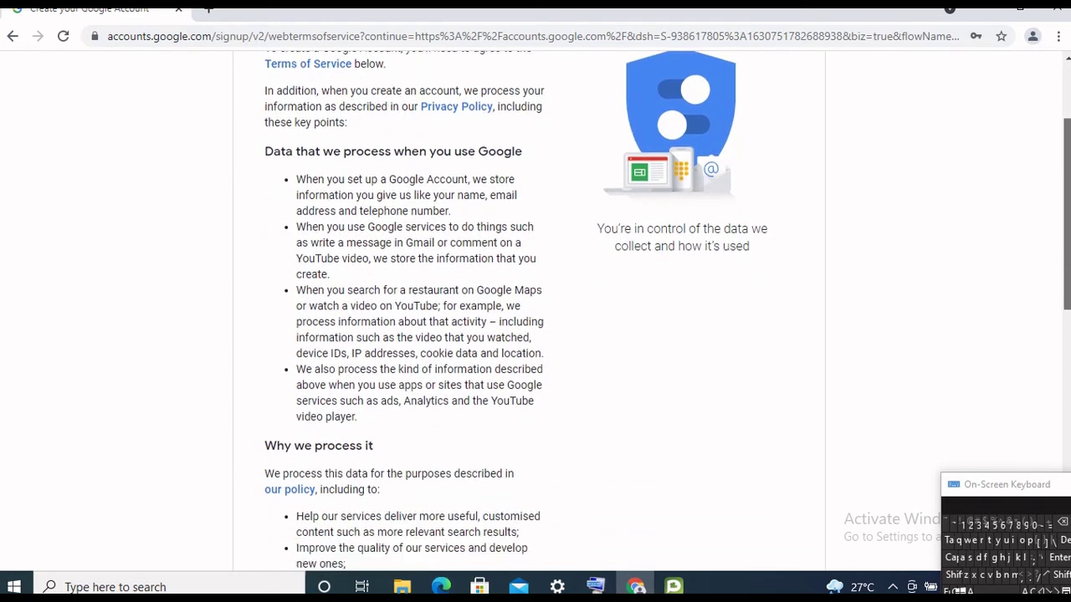
pyautogui.scroll(-4, 535, 318)
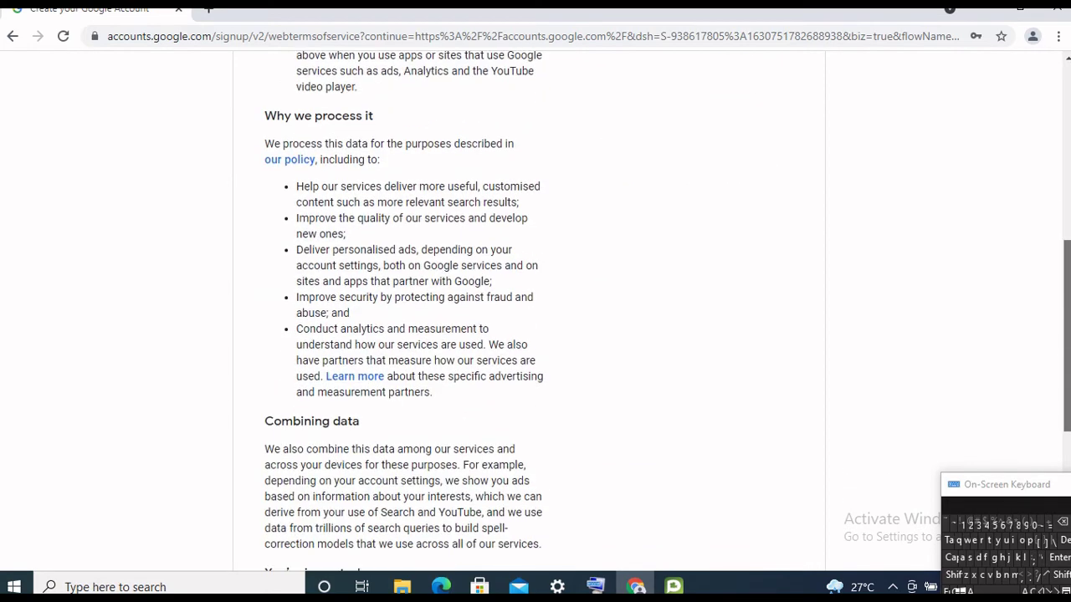
pyautogui.scroll(-3, 536, 318)
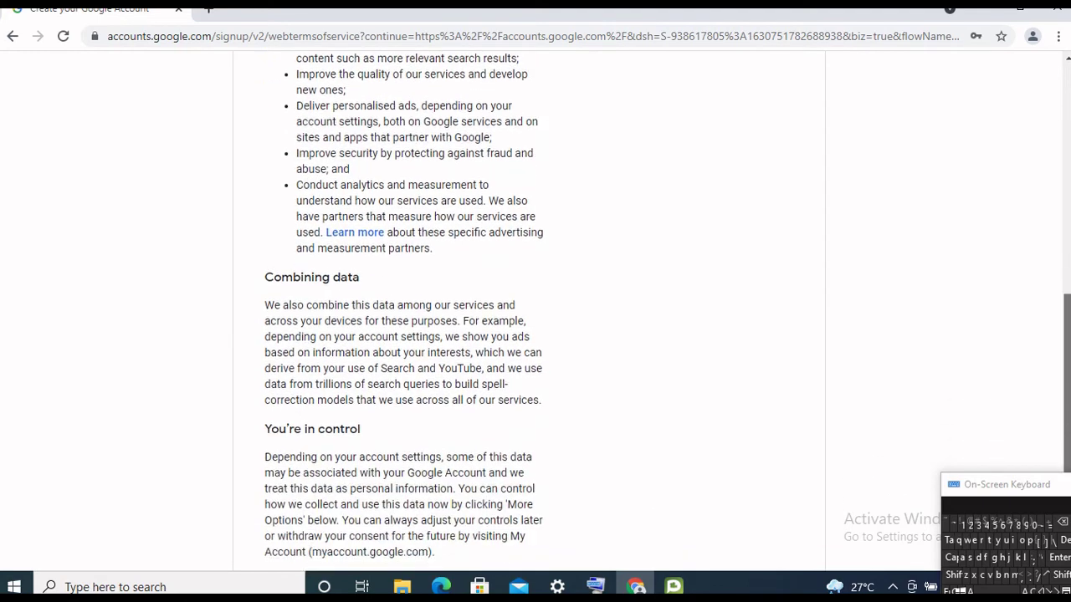
pyautogui.scroll(-1, 535, 318)
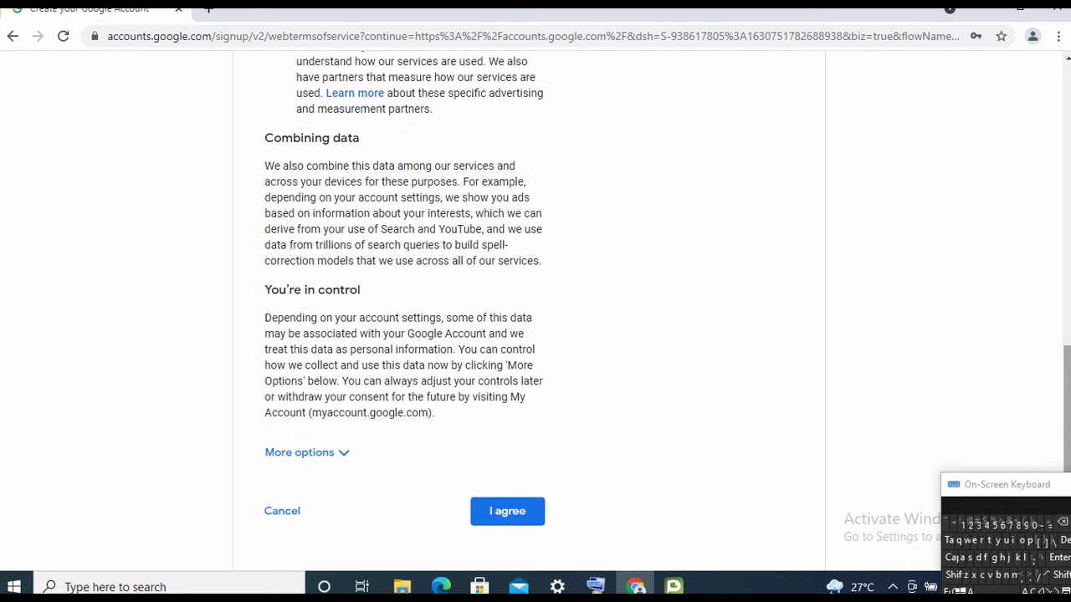
pyautogui.click(507, 511)
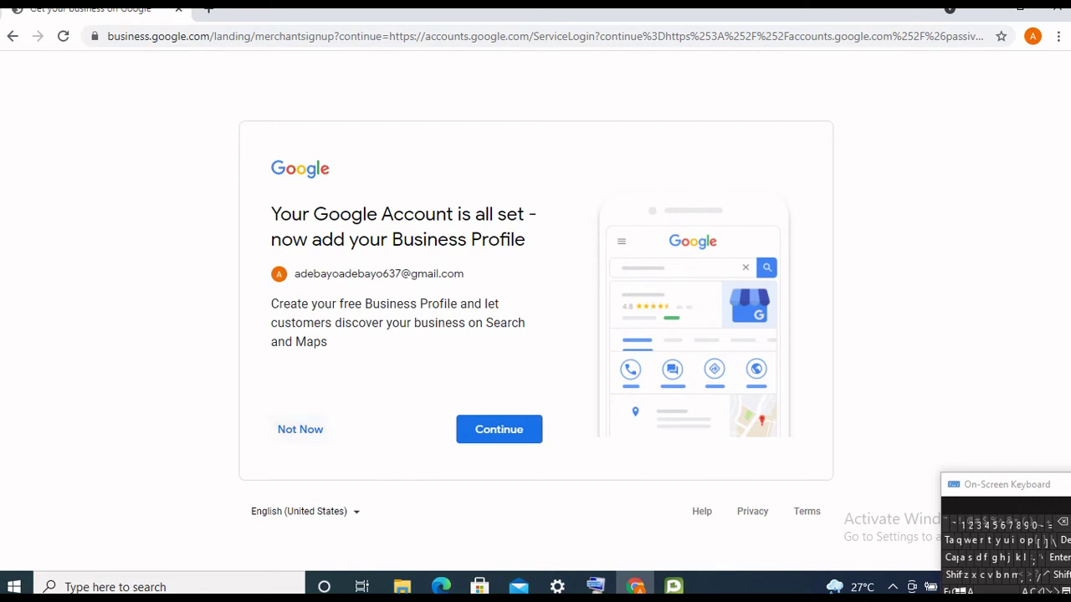
pyautogui.click(299, 429)
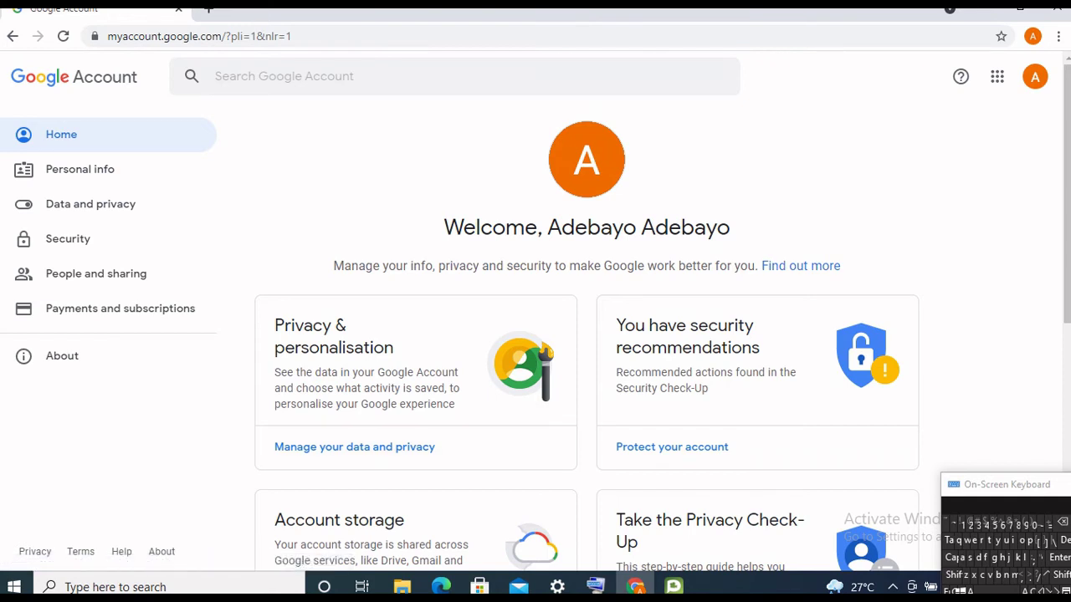
# Look over the Google Account home page and open the recommended Security Check-up.
pyautogui.scroll(-3, 585, 335)
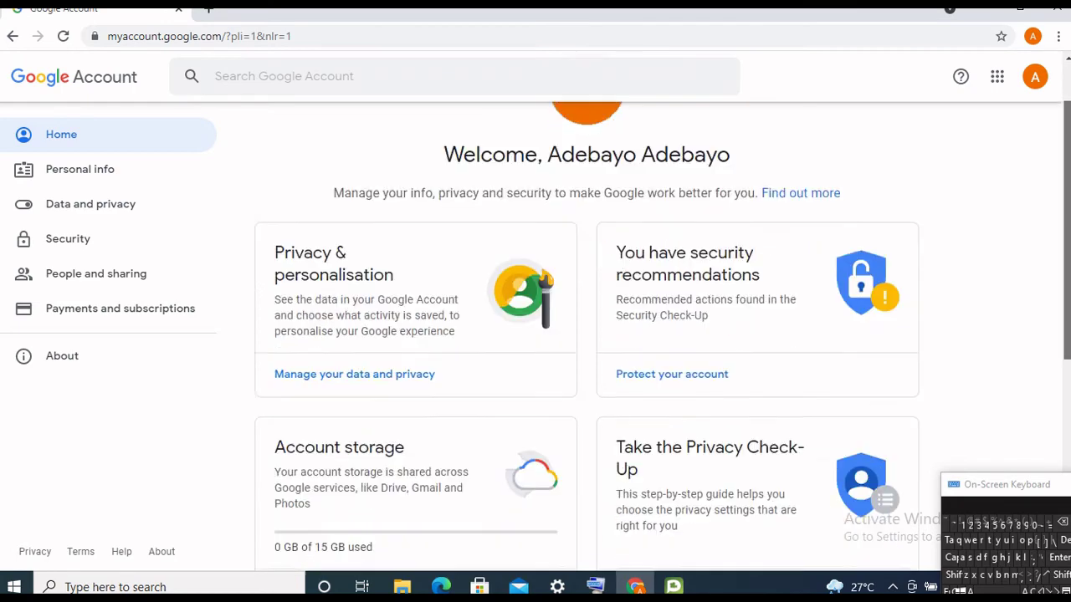
pyautogui.scroll(-3, 586, 335)
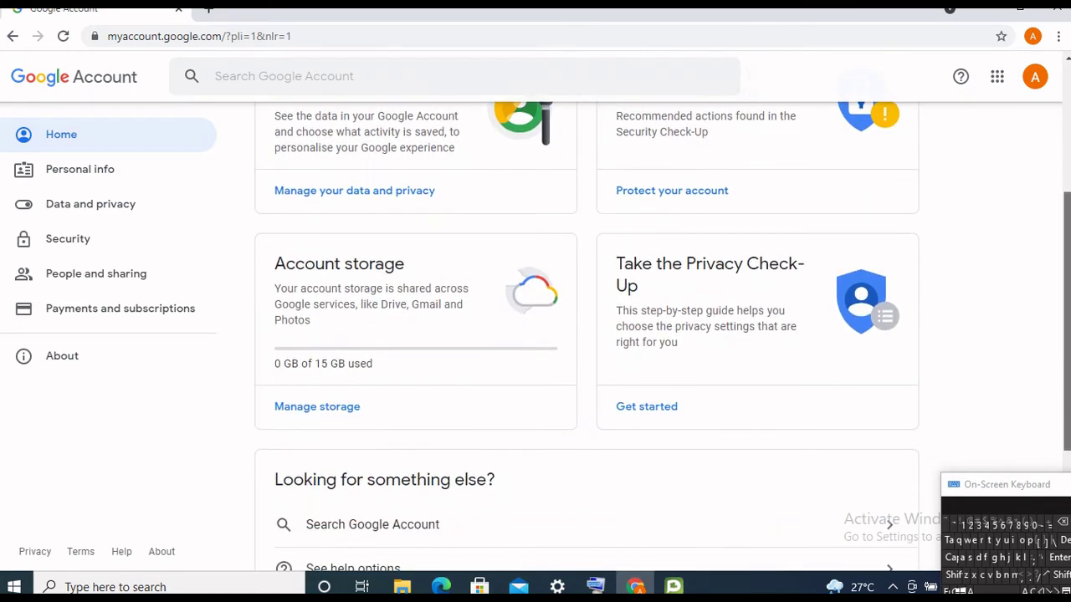
pyautogui.scroll(5, 585, 334)
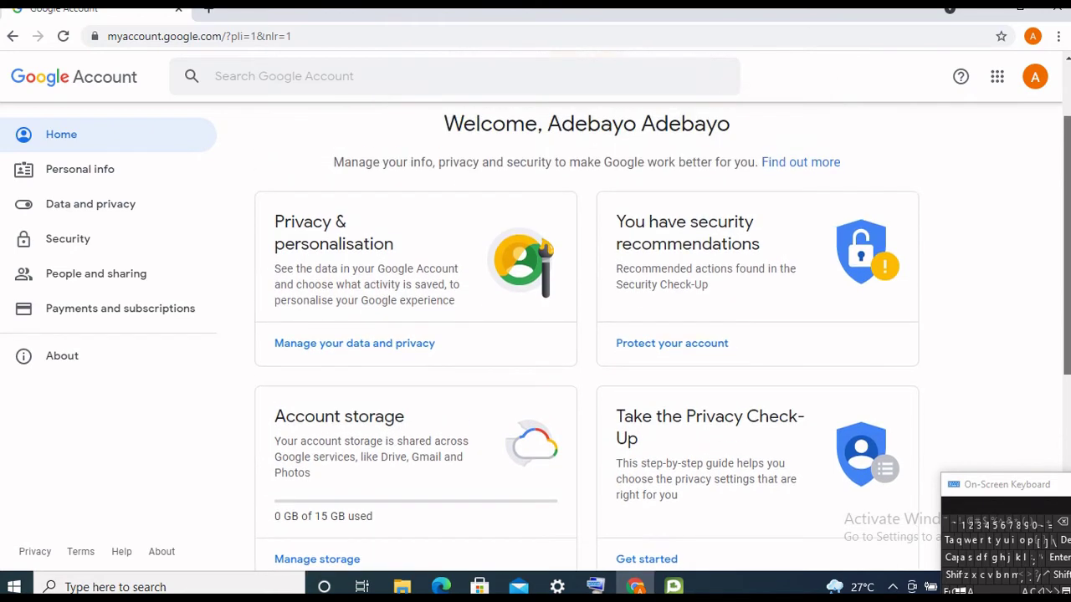
pyautogui.scroll(2, 586, 334)
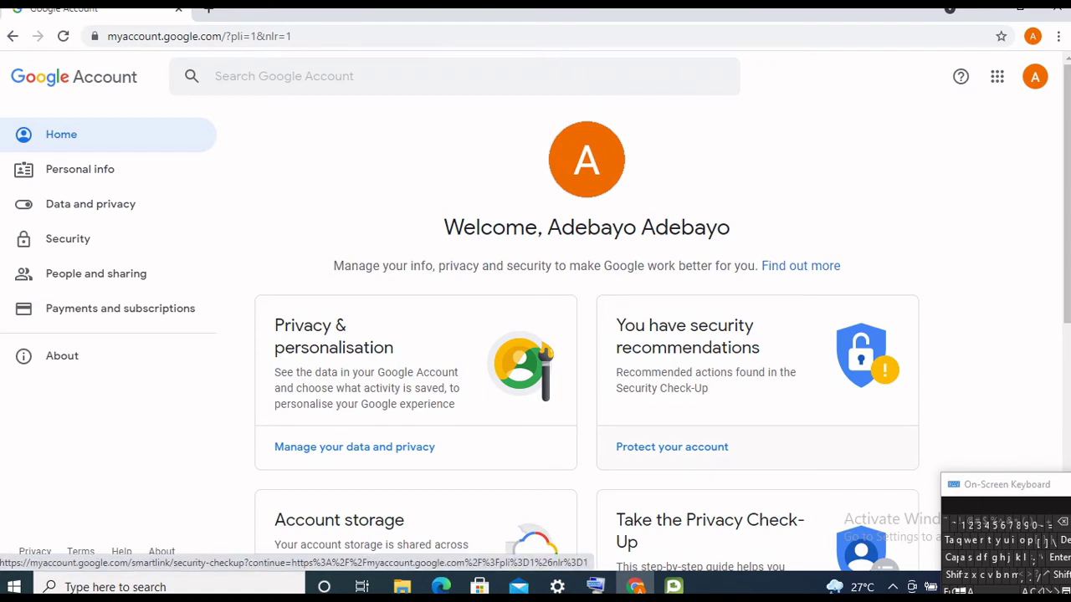
pyautogui.click(672, 447)
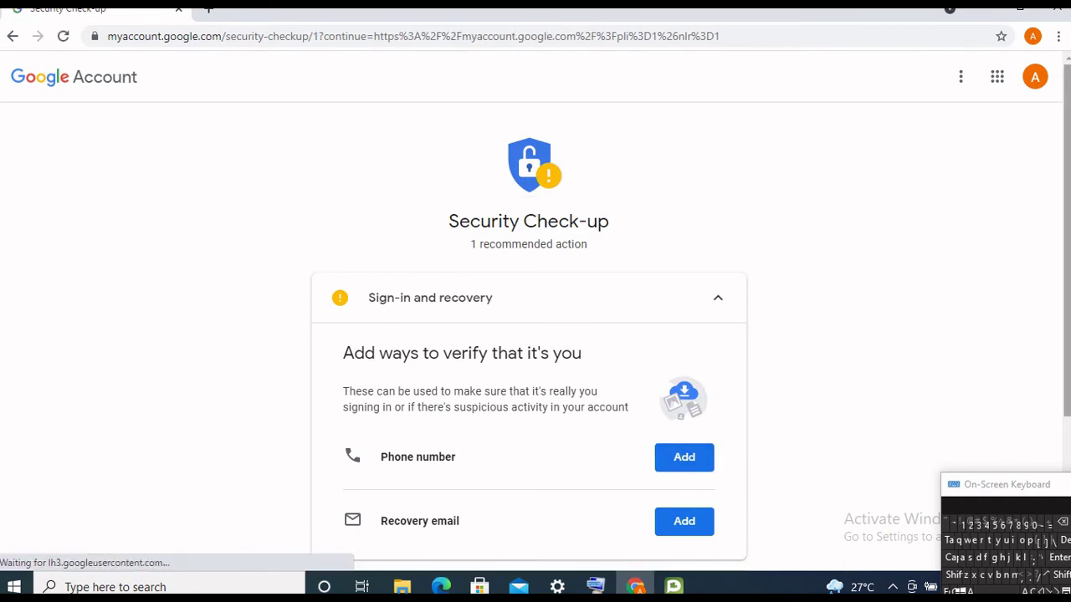
# Examine the sign-in and recovery options, devices and recent security activity in the Security Check-up, and return to the account home page.
pyautogui.scroll(-3, 528, 335)
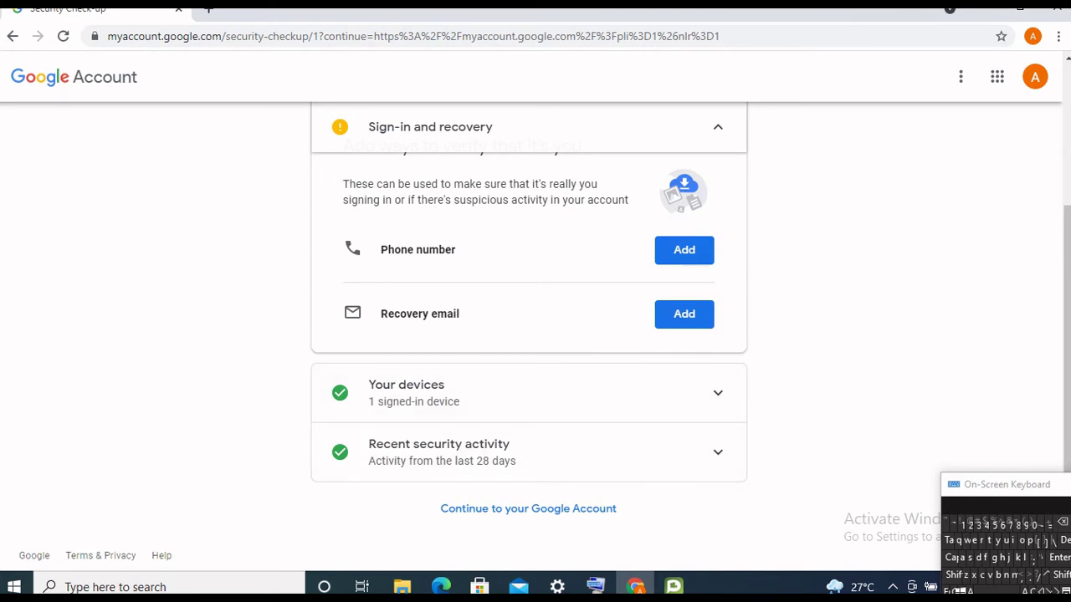
pyautogui.scroll(1, 528, 335)
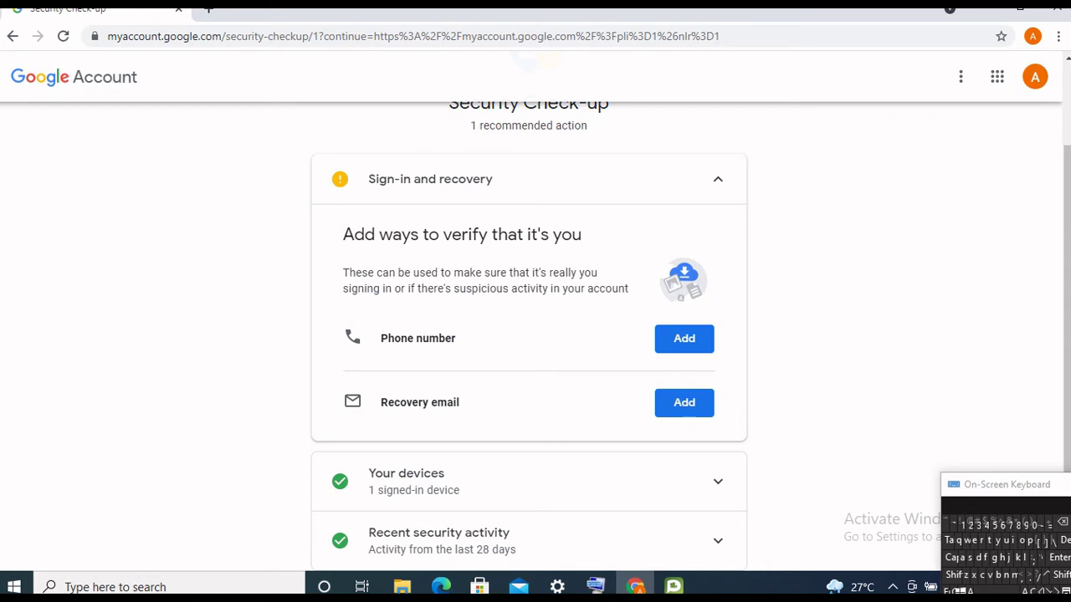
pyautogui.scroll(1, 528, 334)
pyautogui.scroll(-2, 529, 335)
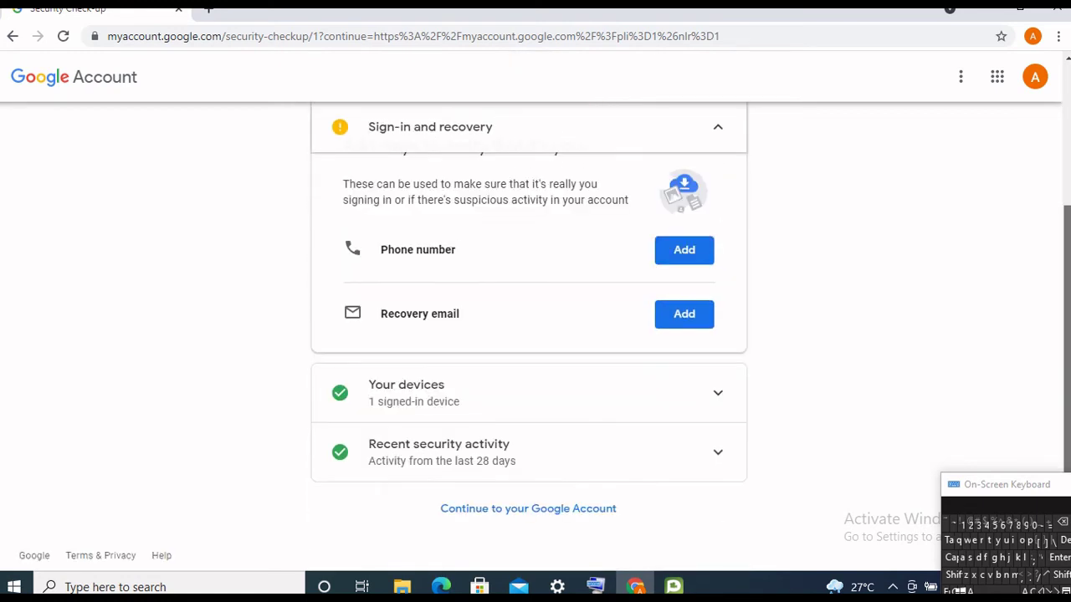
pyautogui.scroll(3, 529, 335)
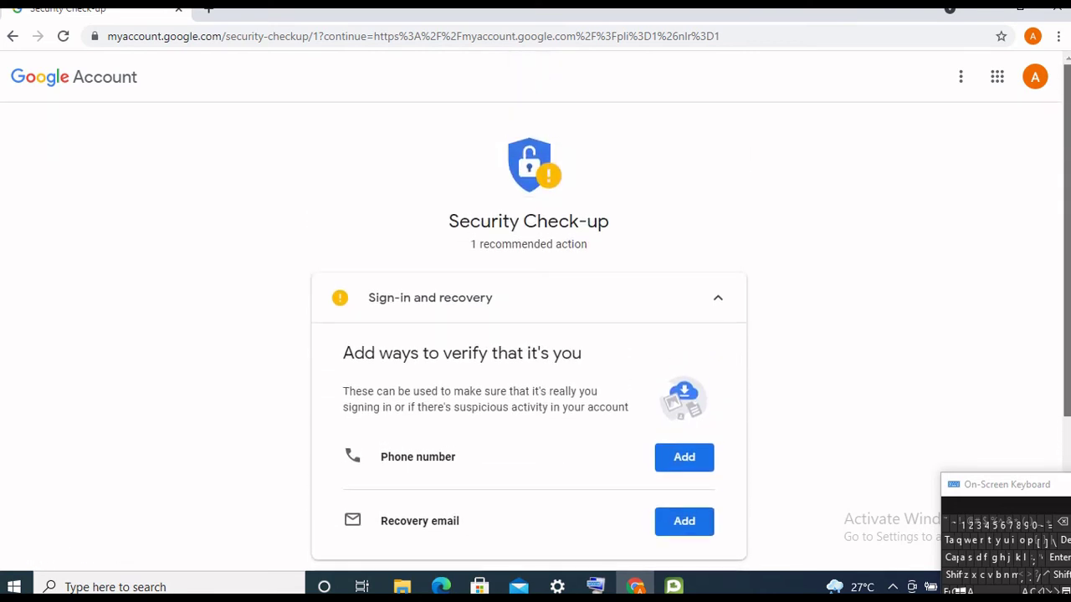
pyautogui.scroll(-3, 528, 335)
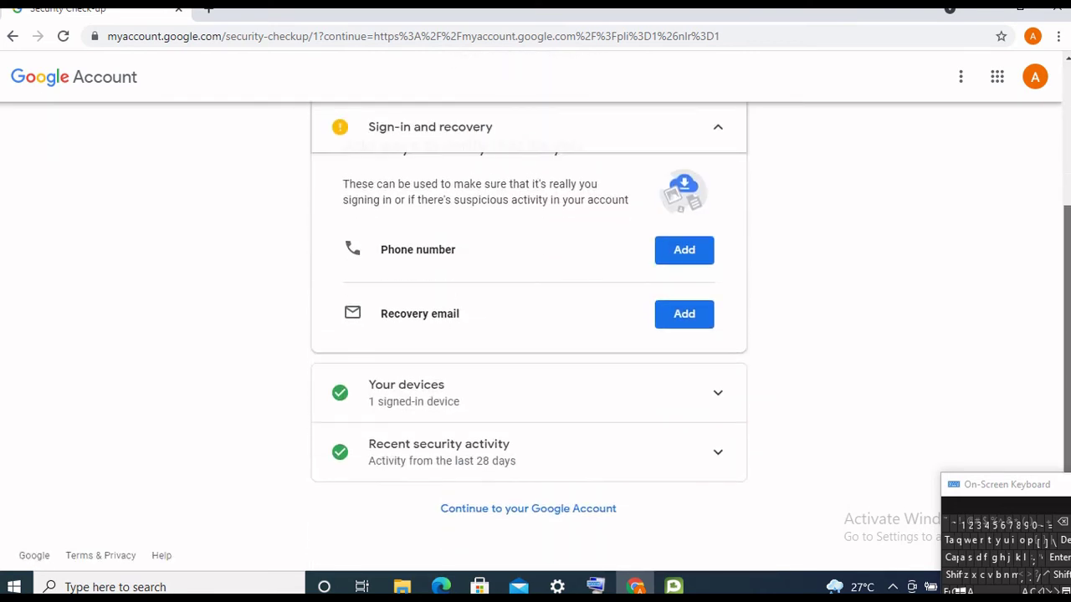
pyautogui.scroll(3, 529, 335)
pyautogui.scroll(-3, 528, 335)
pyautogui.scroll(2, 529, 335)
pyautogui.scroll(-1, 529, 335)
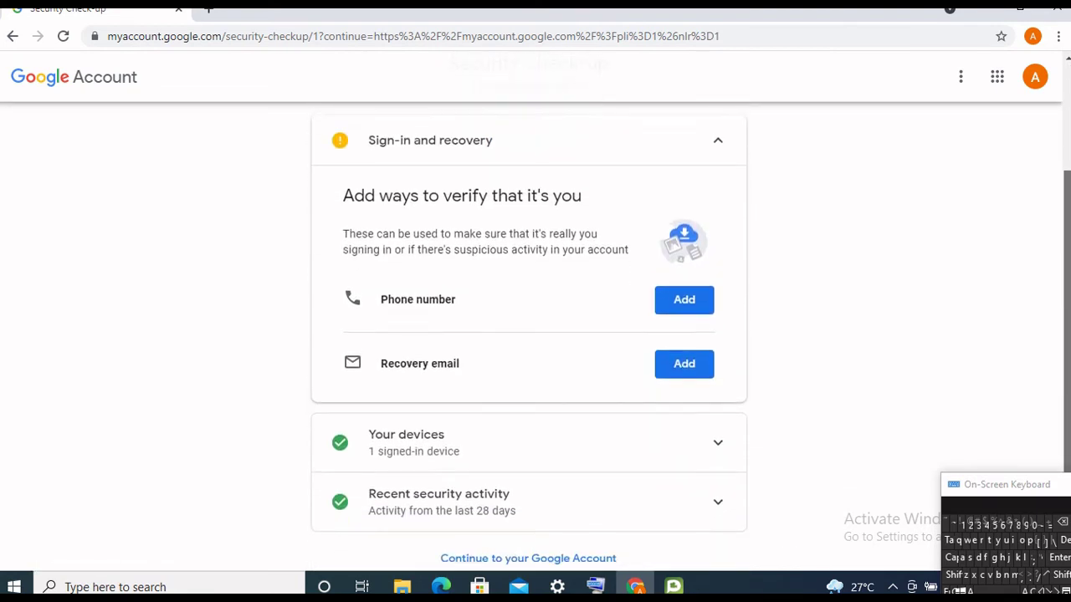
pyautogui.scroll(2, 529, 335)
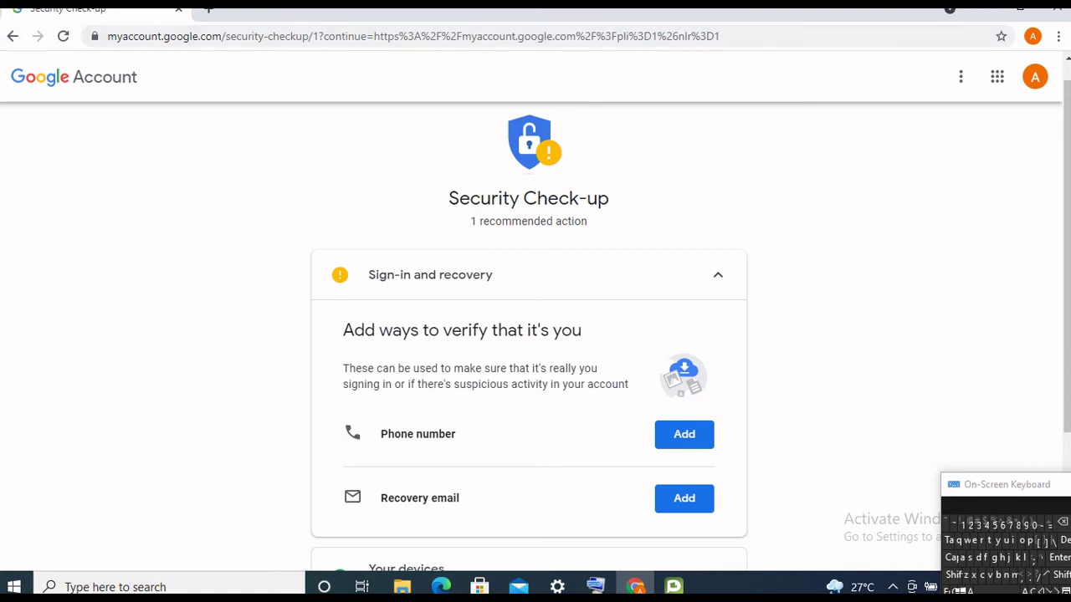
pyautogui.hotkey('alt', 'Left')
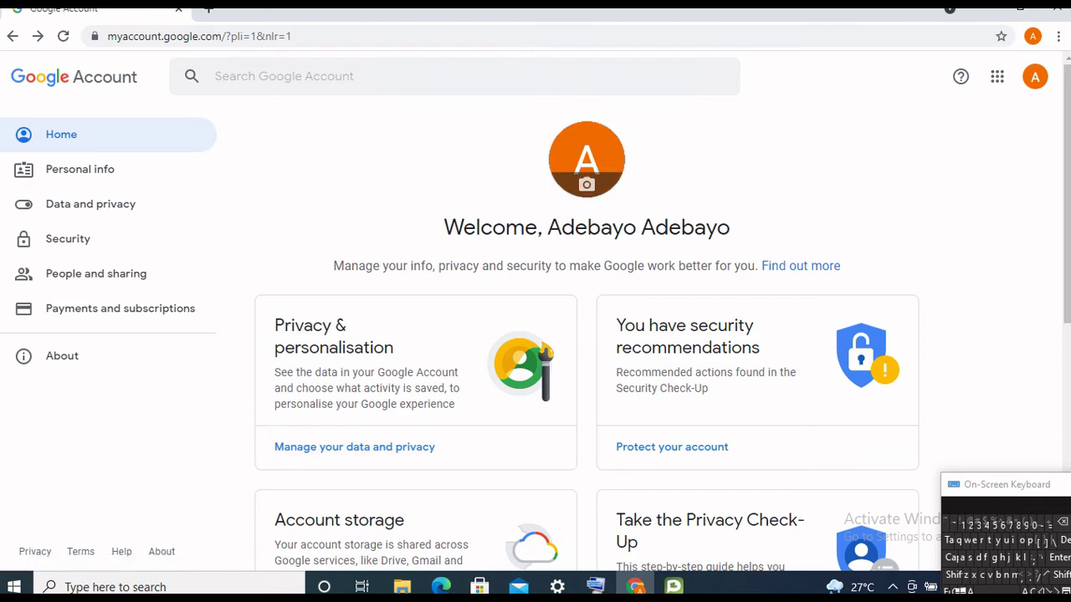
# View the account's profile picture options and close them without adding a photo.
pyautogui.click(586, 159)
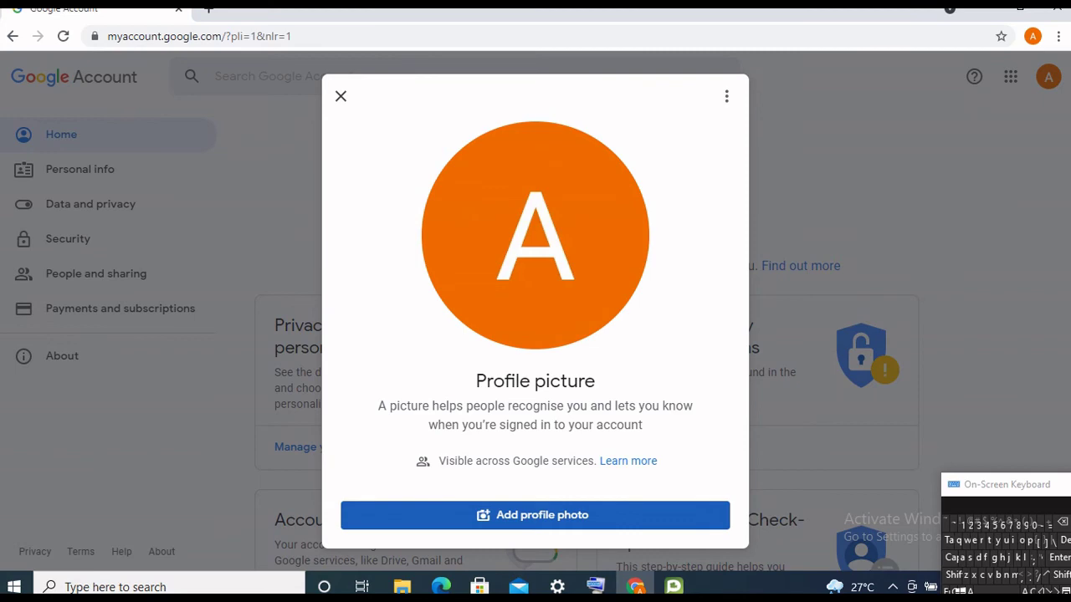
pyautogui.click(341, 96)
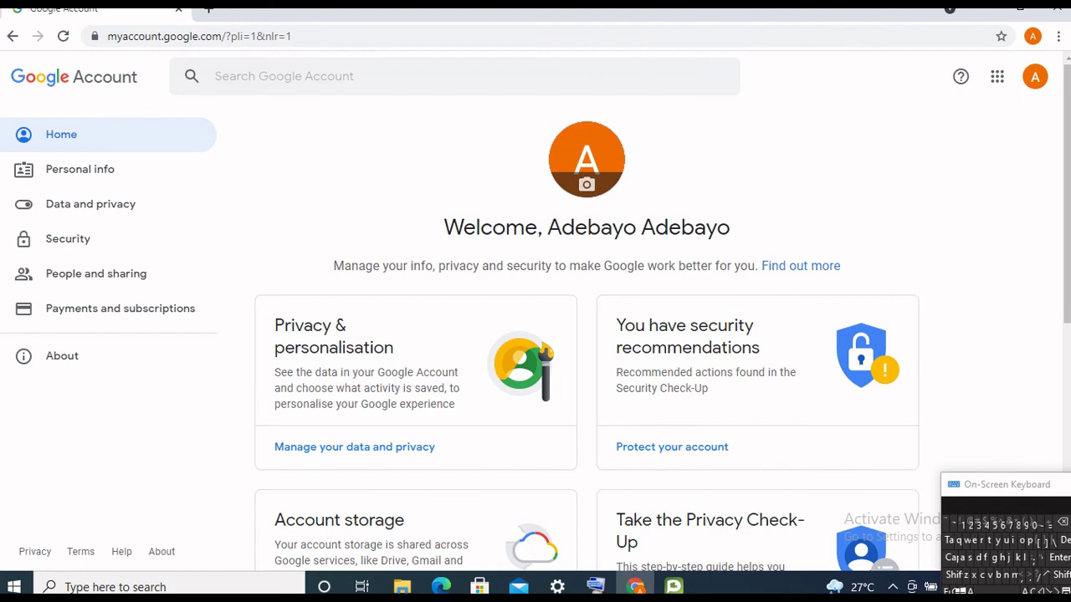
# Look through the remaining sections of the account home page, the account search, and the signed-in account details.
pyautogui.click(328, 36)
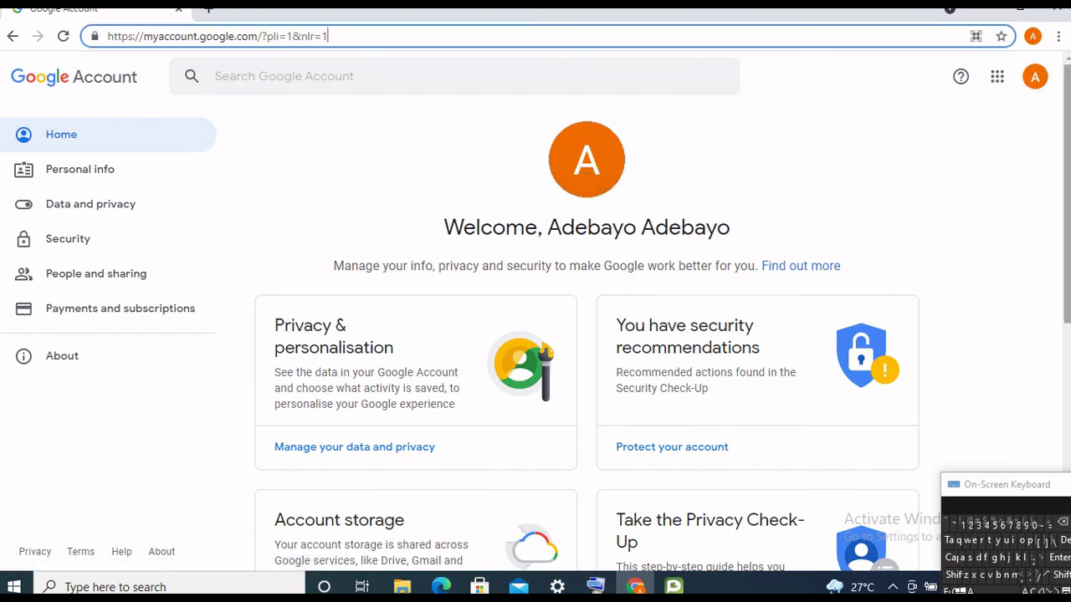
pyautogui.scroll(-2, 585, 334)
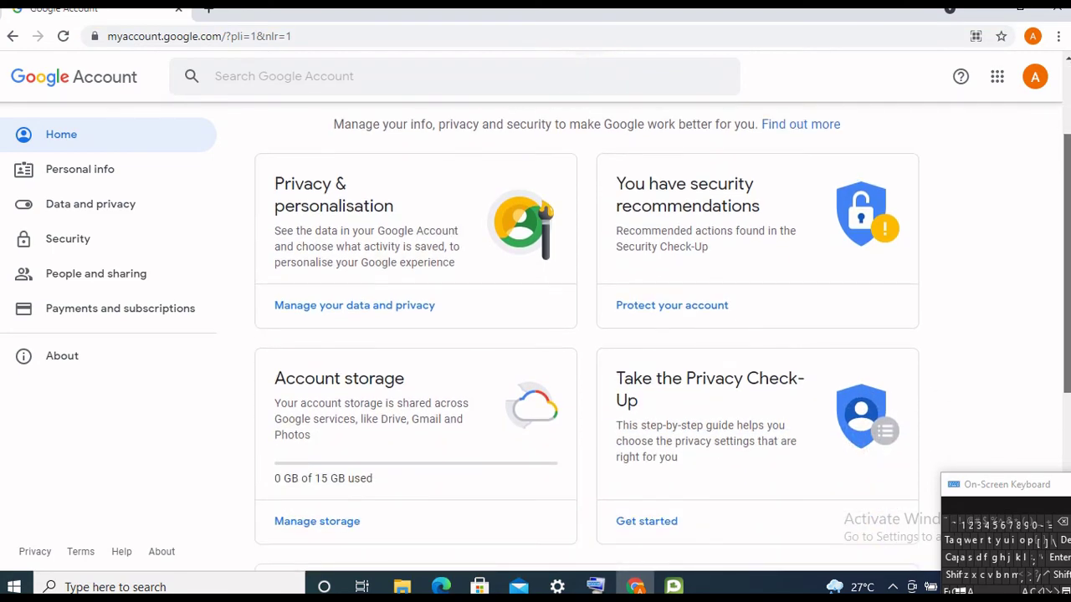
pyautogui.scroll(-3, 585, 334)
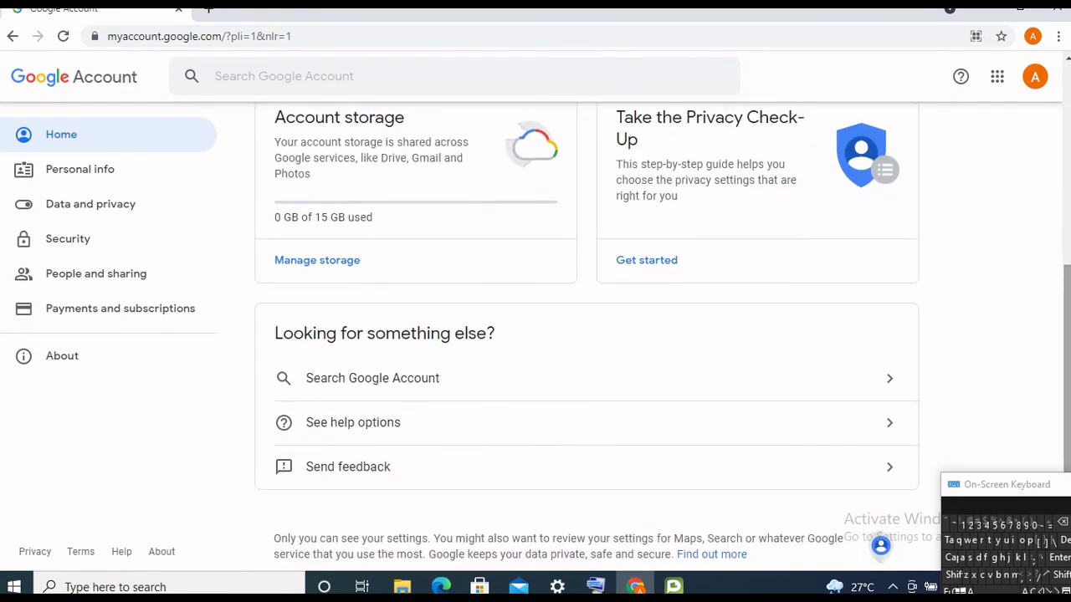
pyautogui.click(468, 378)
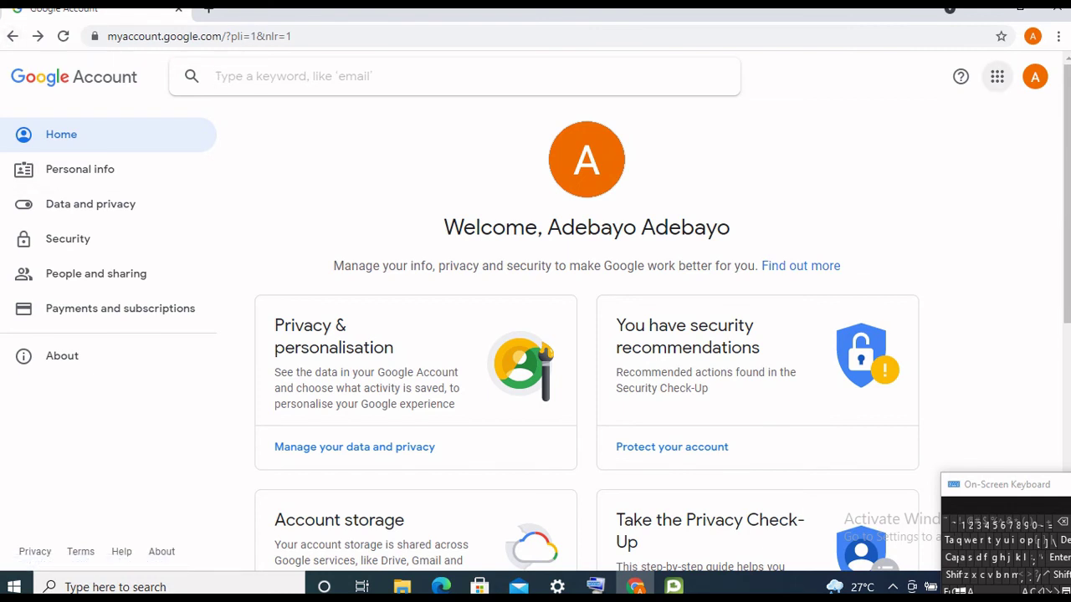
pyautogui.click(1034, 76)
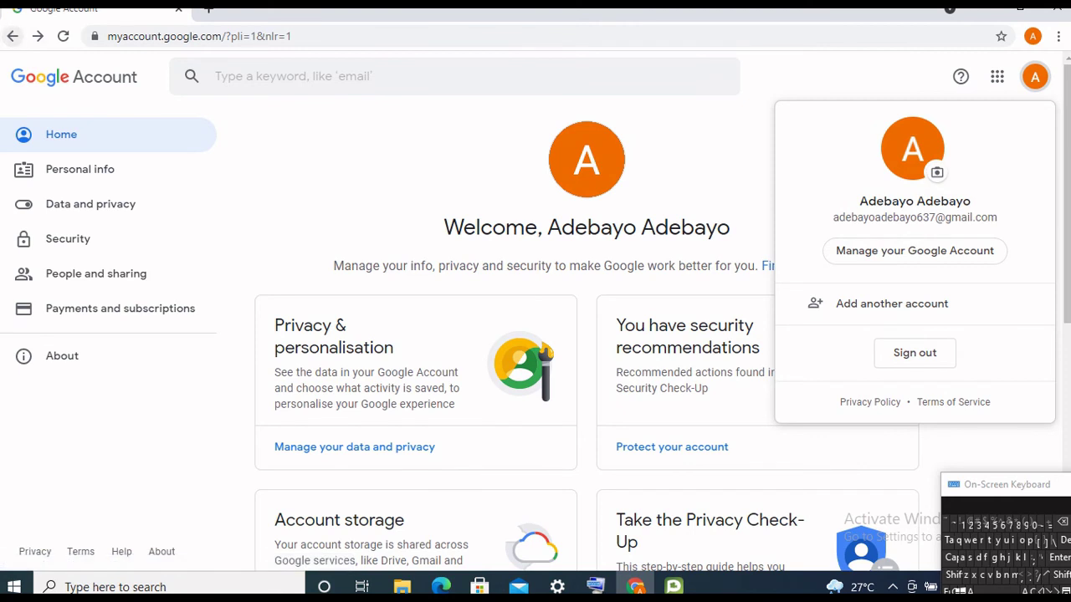
# Leave the account home page and load gmail.com in the current tab.
pyautogui.click(12, 36)
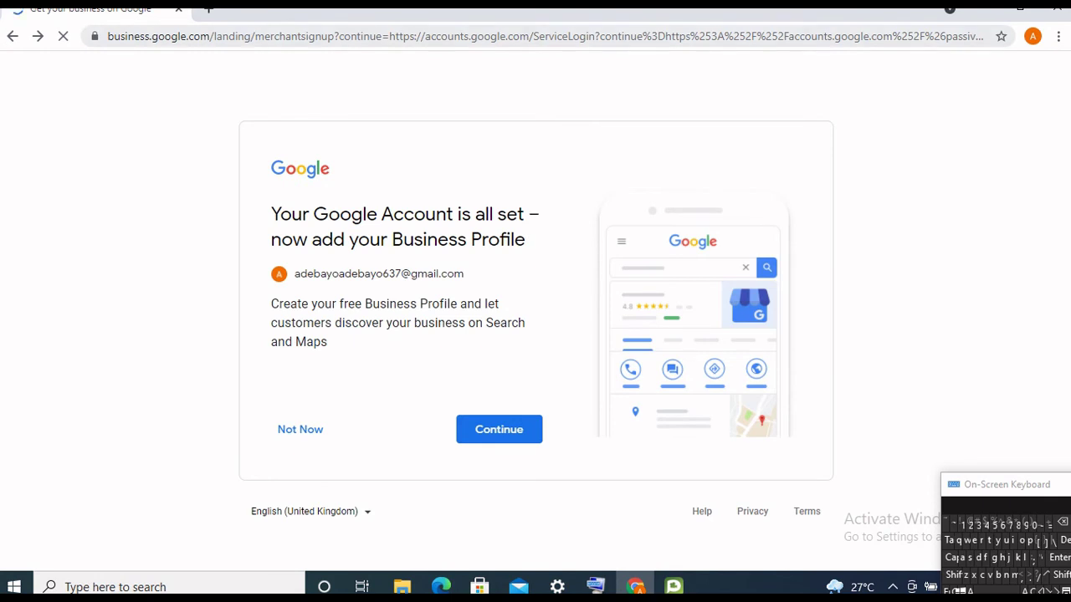
pyautogui.click(334, 36)
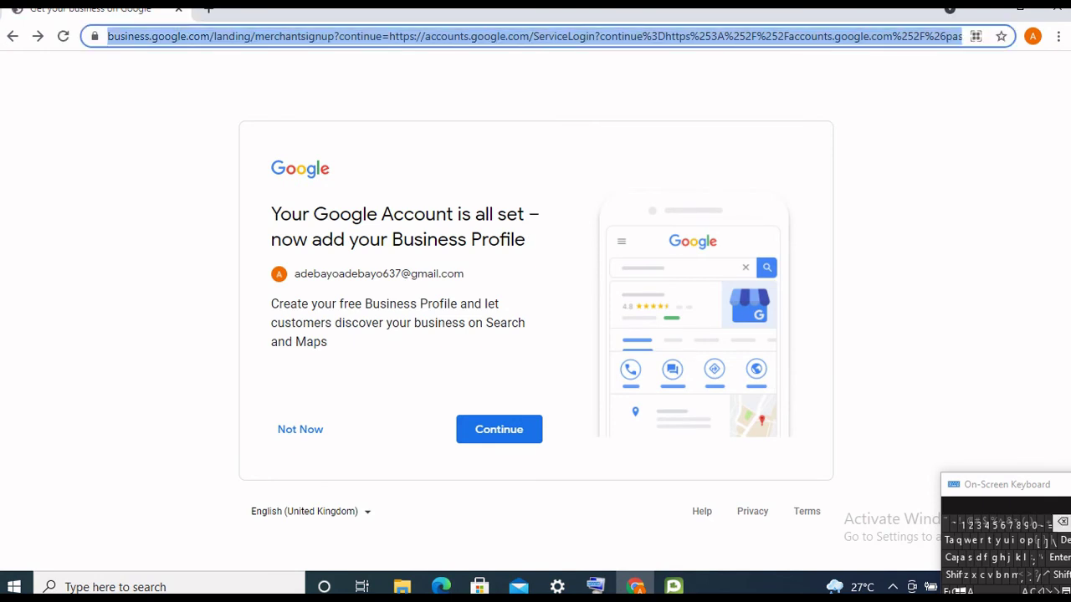
pyautogui.press('BackSpace')
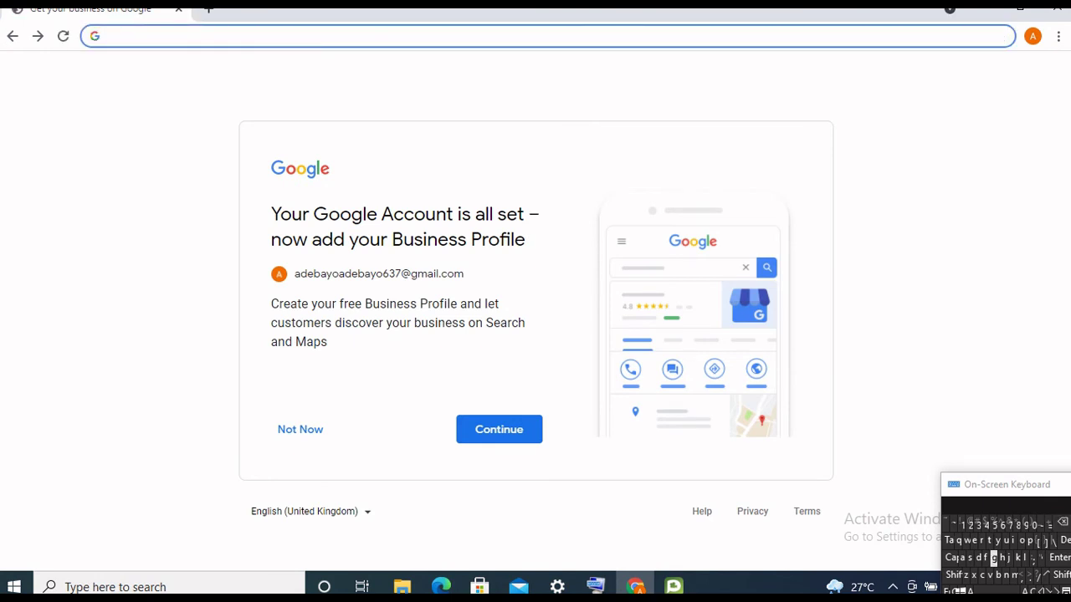
pyautogui.write('g')
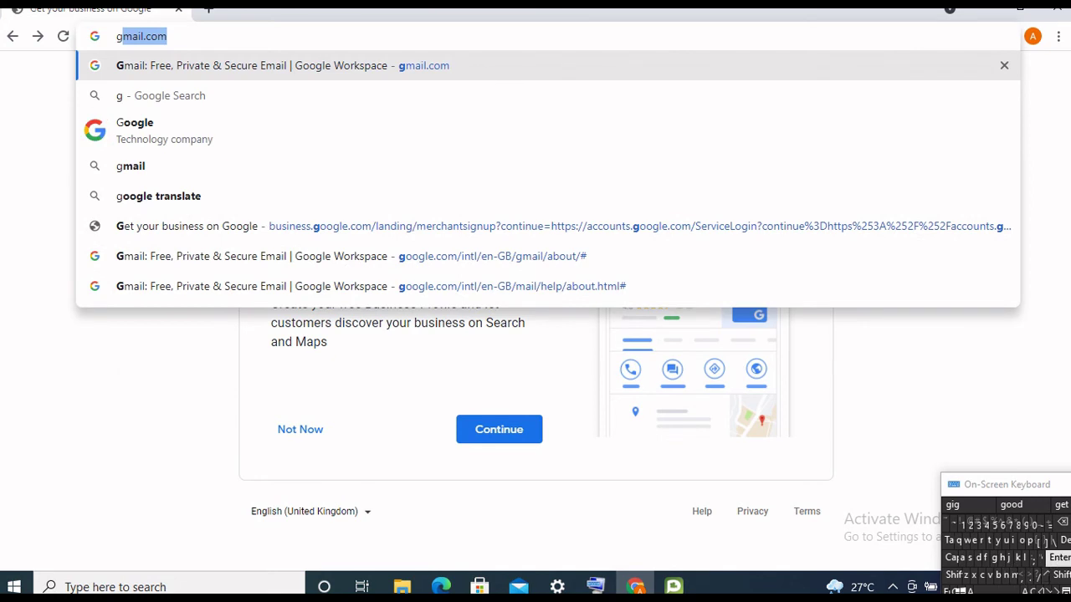
pyautogui.click(1059, 557)
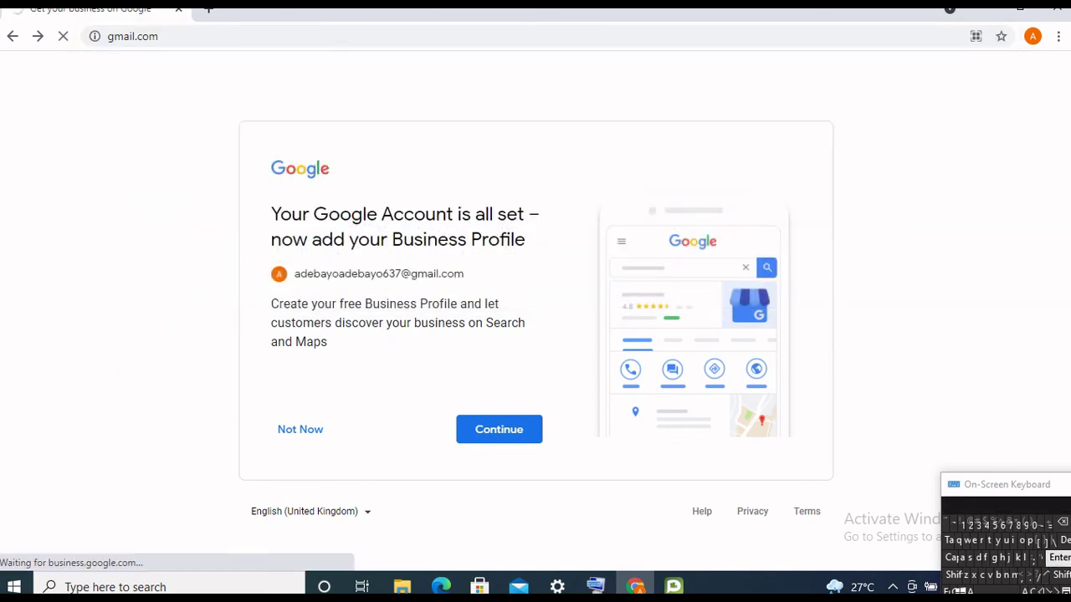